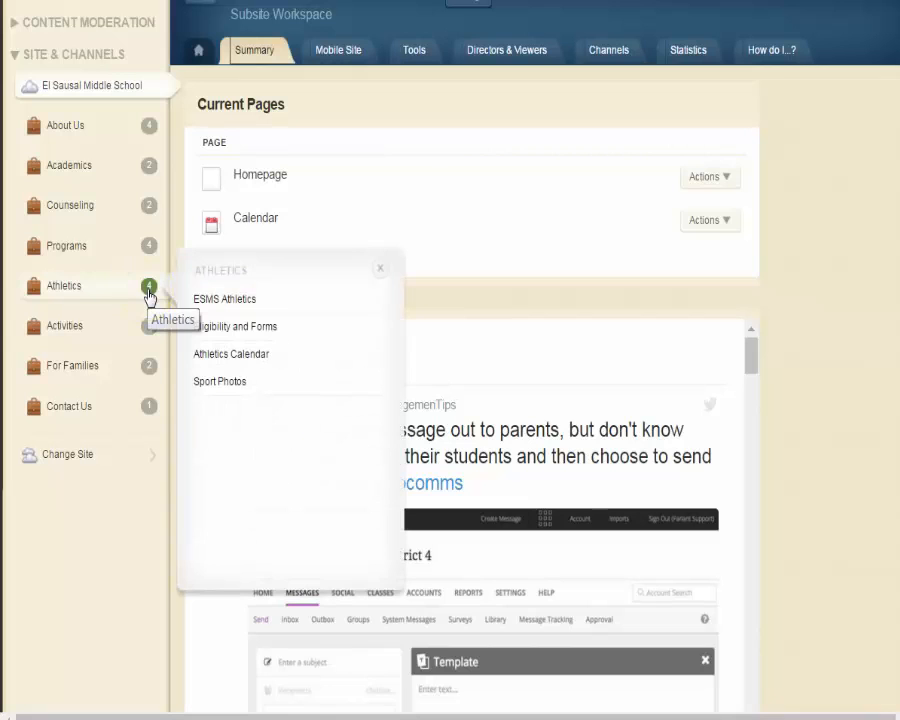
# - Open the ESMS Athletics Calendar from the Athletics Calendar section and show its event import options
pyautogui.click(237, 353)
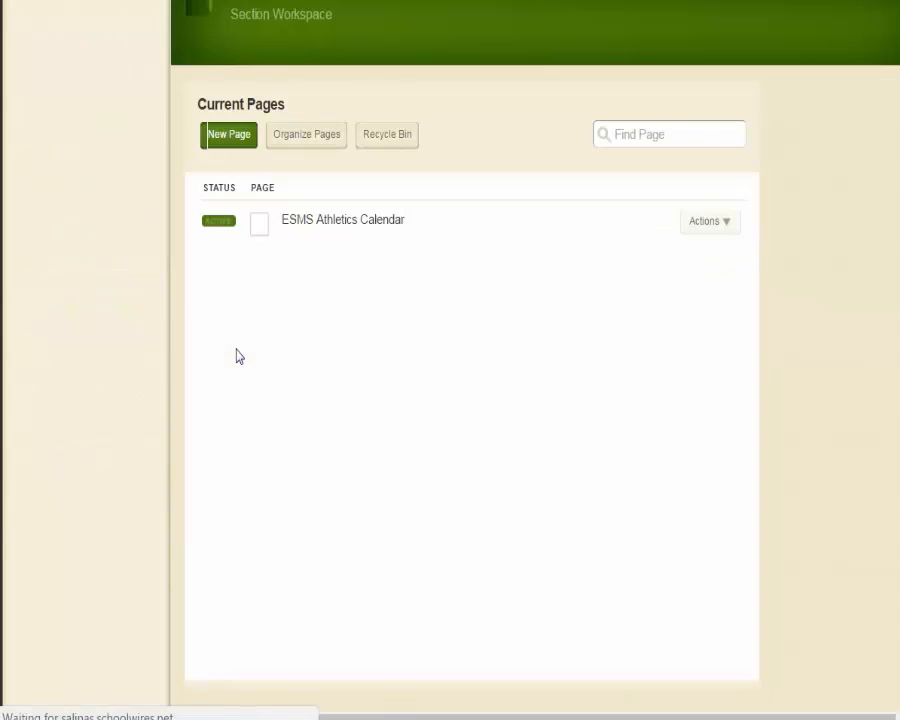
pyautogui.click(337, 408)
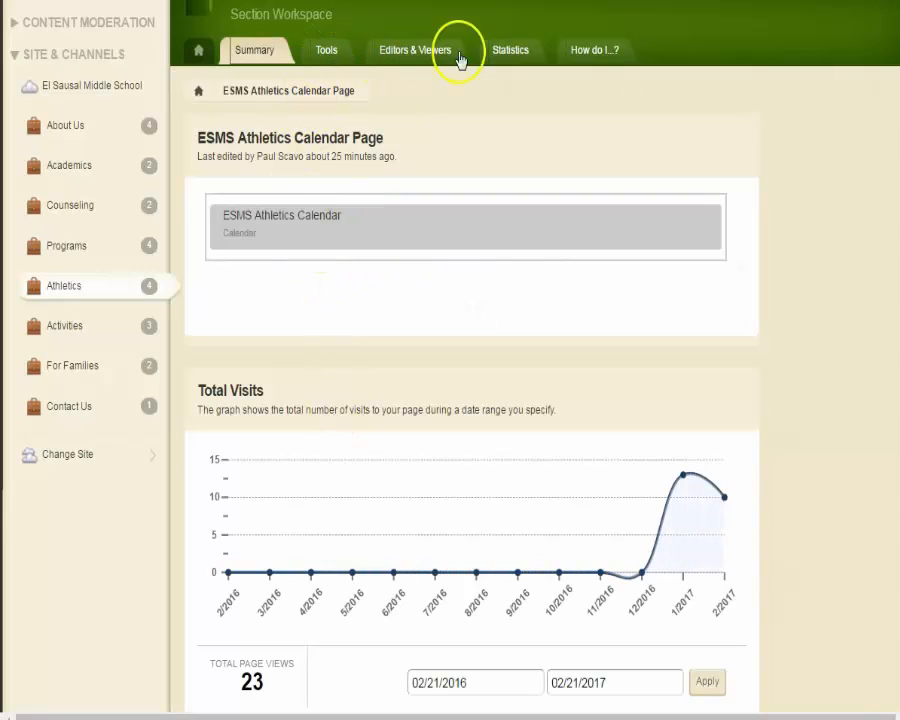
pyautogui.click(354, 234)
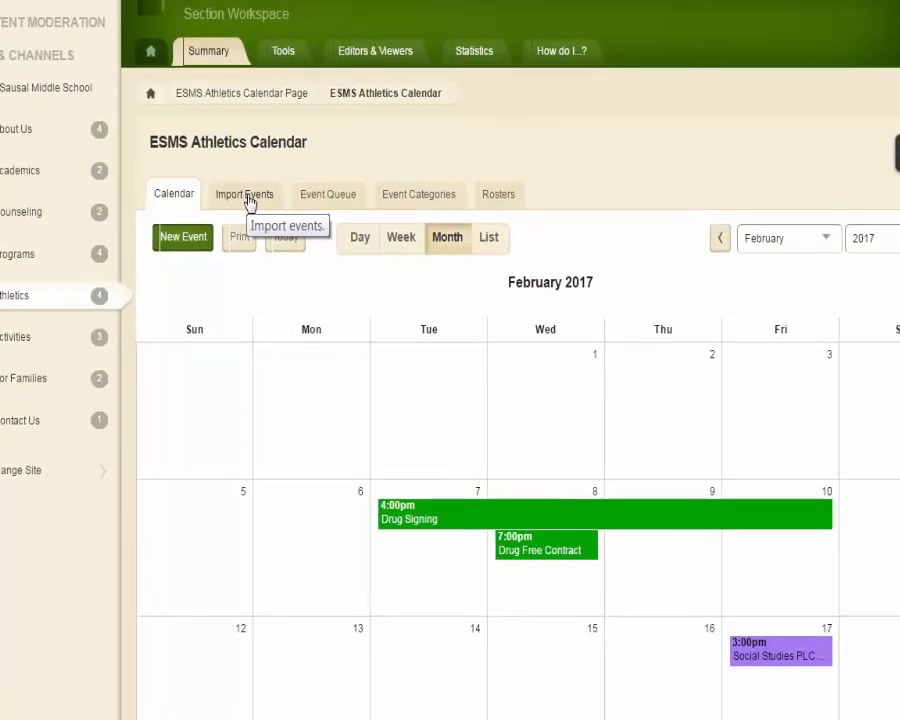
pyautogui.click(248, 197)
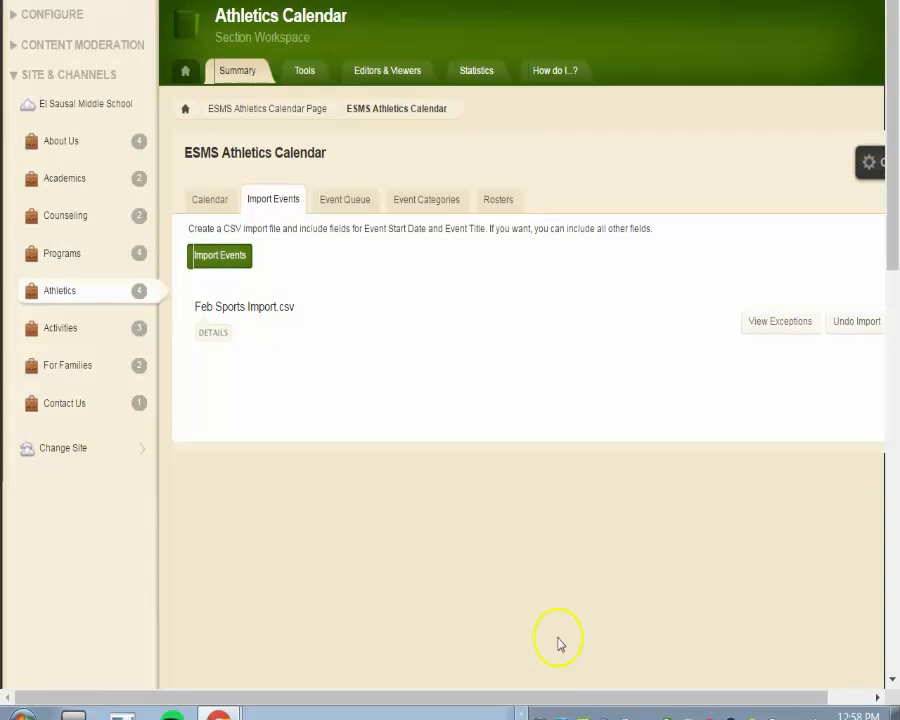
# - Switch to Excel with the Import Schoolwires Calendar template
pyautogui.click(522, 714)
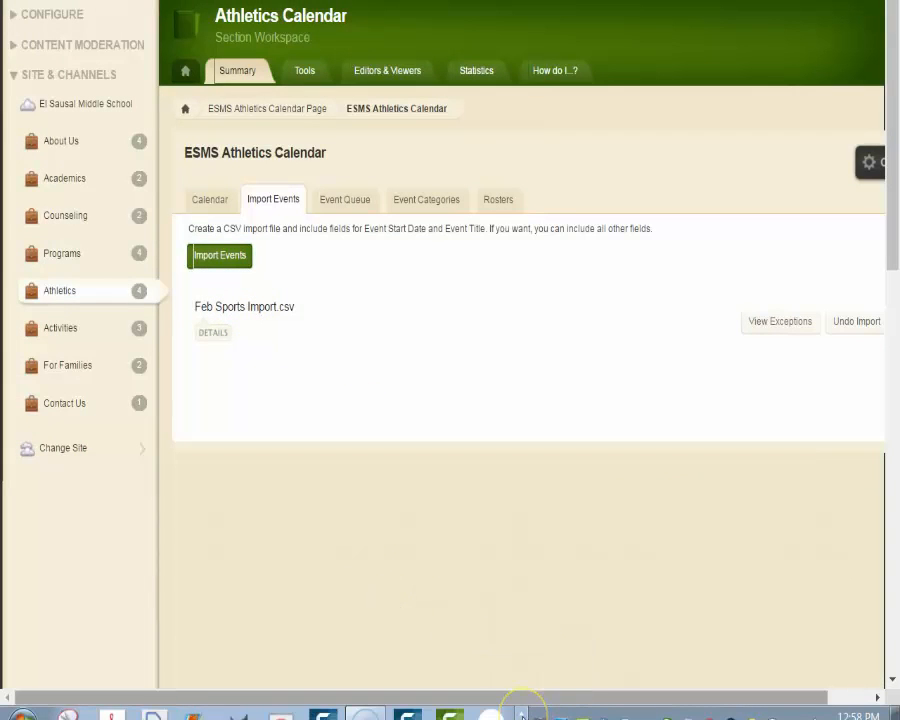
pyautogui.click(521, 715)
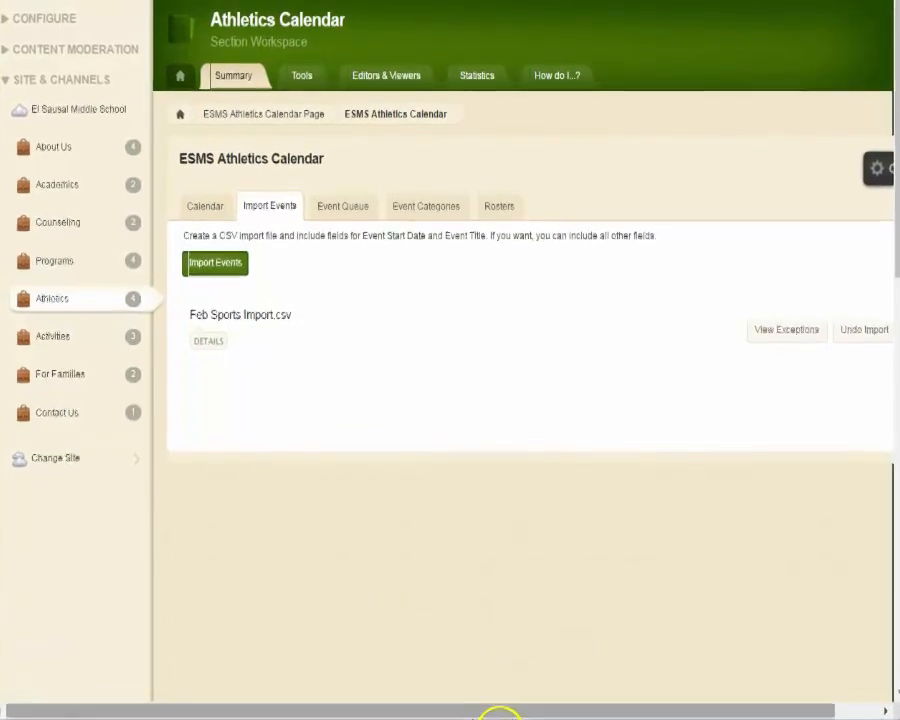
pyautogui.click(498, 712)
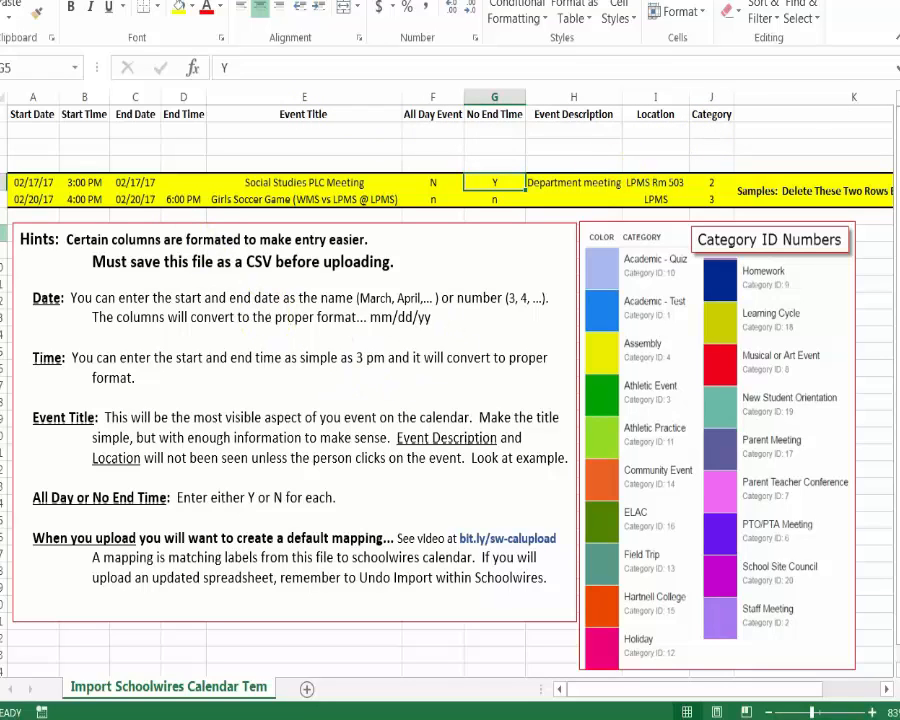
# - Enter March 1 as the start date and 4:30 PM as the start time of the first event in row 2
pyautogui.click(30, 131)
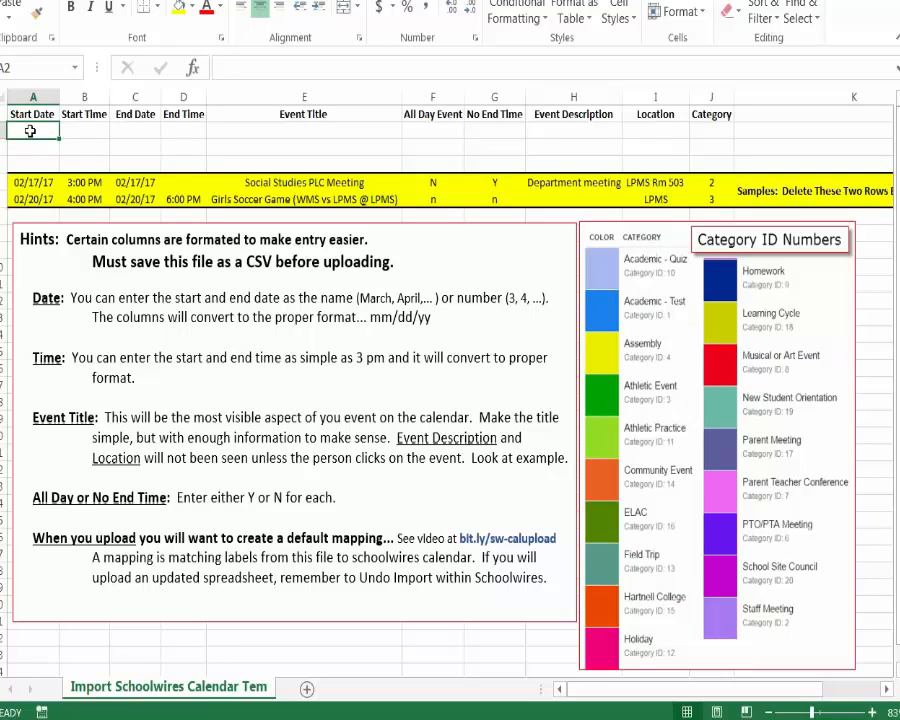
pyautogui.write('mar')
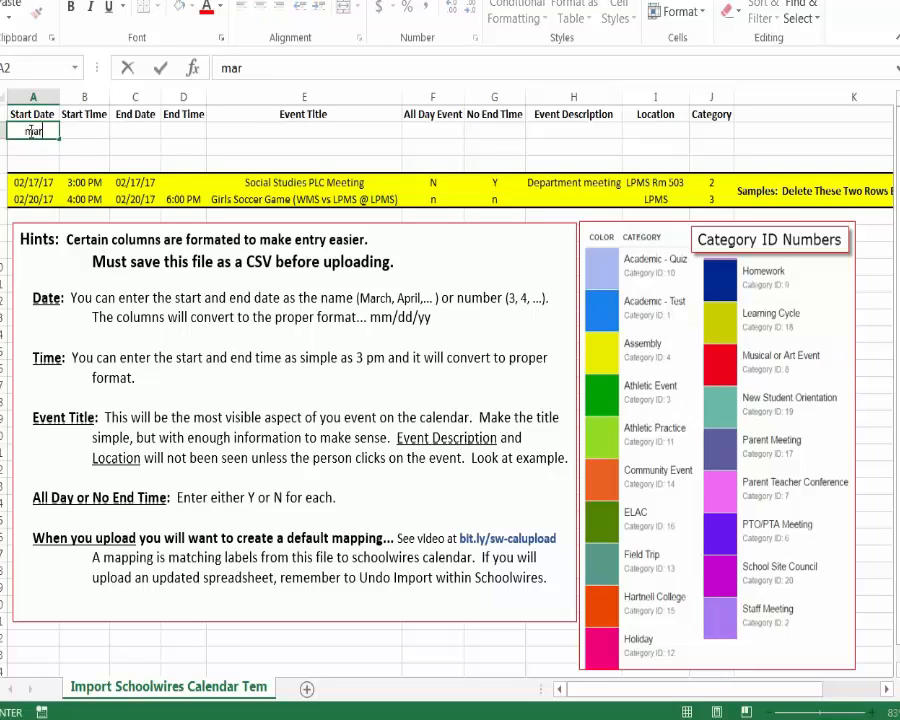
pyautogui.write('ch 1')
pyautogui.press('Tab')
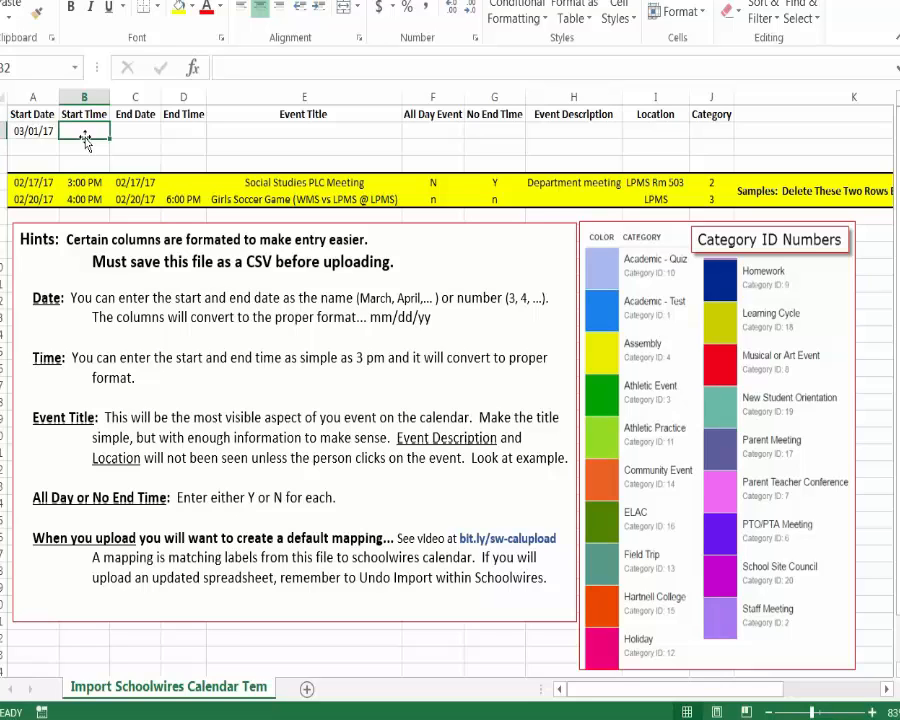
pyautogui.write('4:')
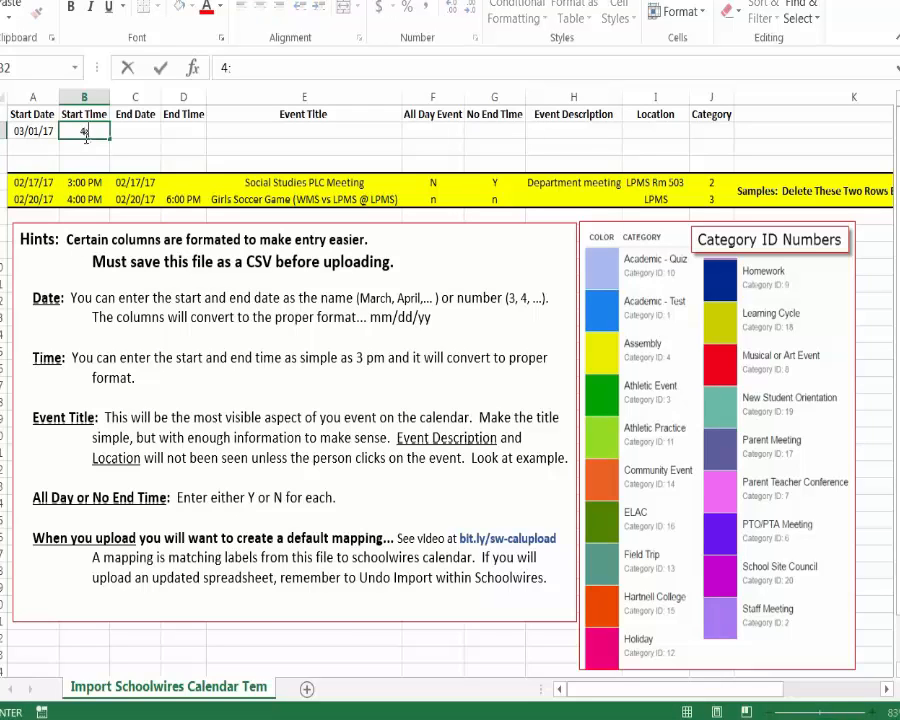
pyautogui.write('30 pm')
pyautogui.press('Tab')
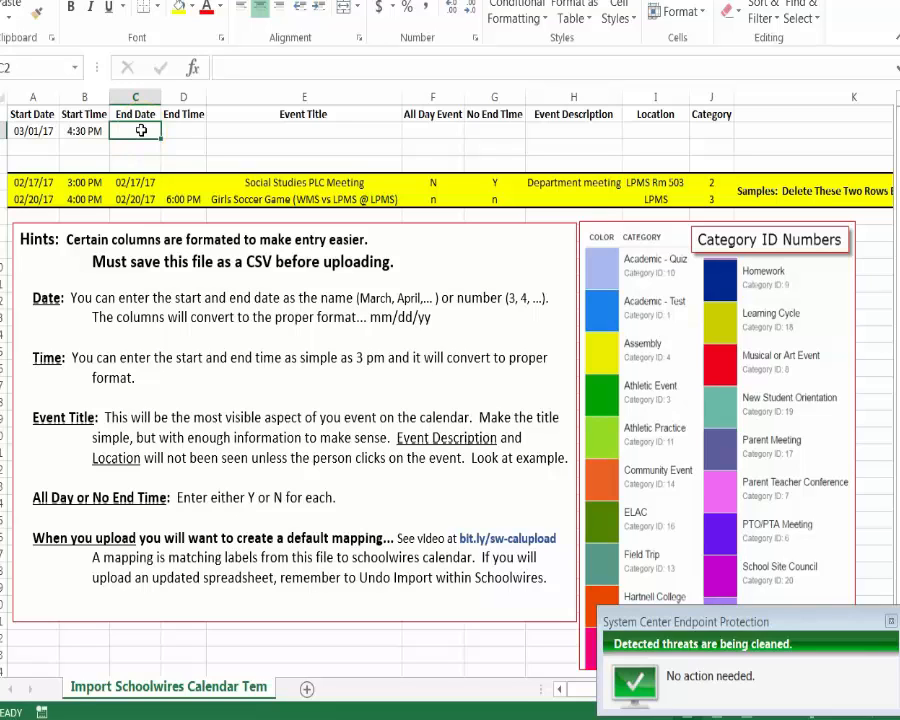
# - Enter March 1 as the end date and 7 PM as the end time of the first event
pyautogui.write('m')
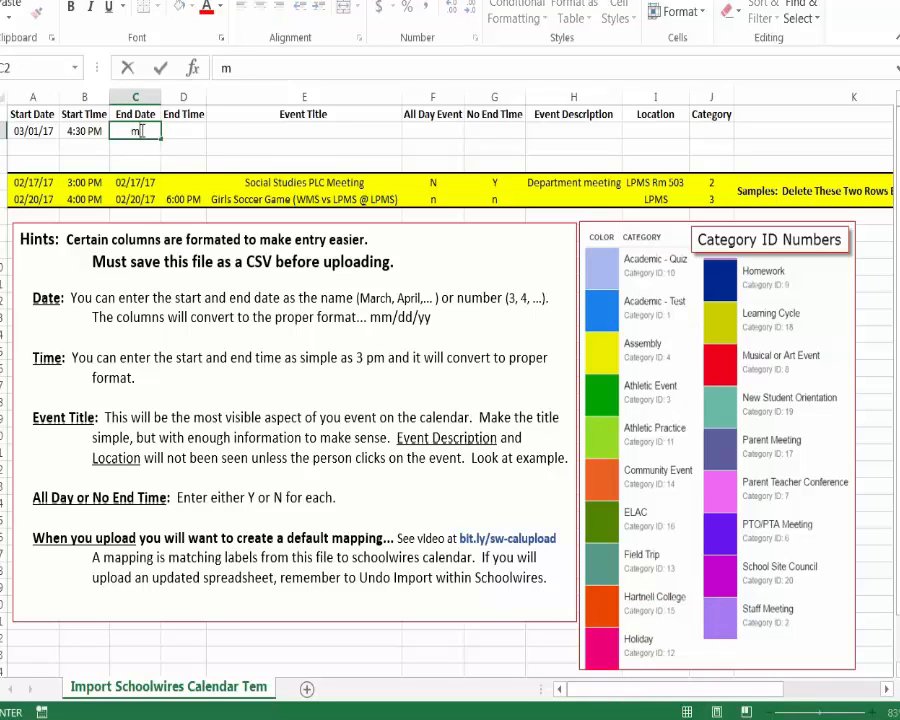
pyautogui.write('arch 1')
pyautogui.press('Tab')
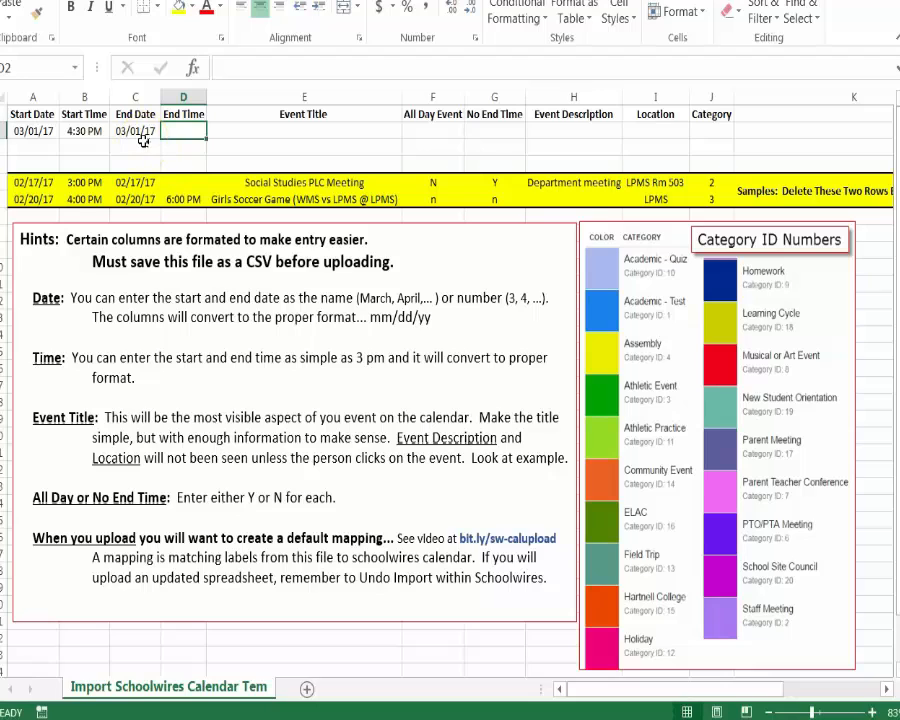
pyautogui.click(170, 132)
pyautogui.write('7 pm')
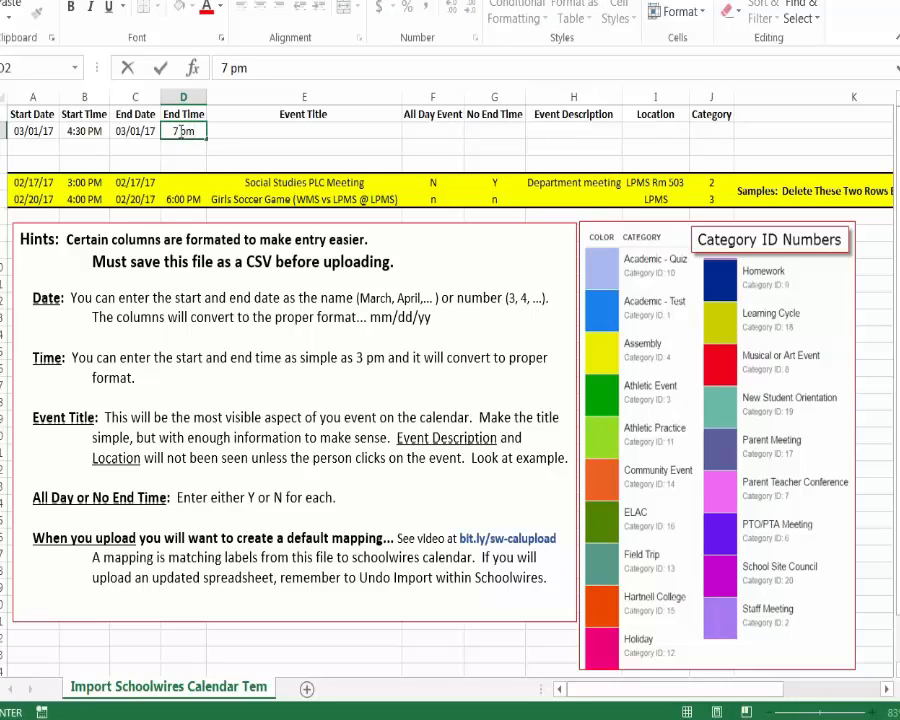
pyautogui.press('Tab')
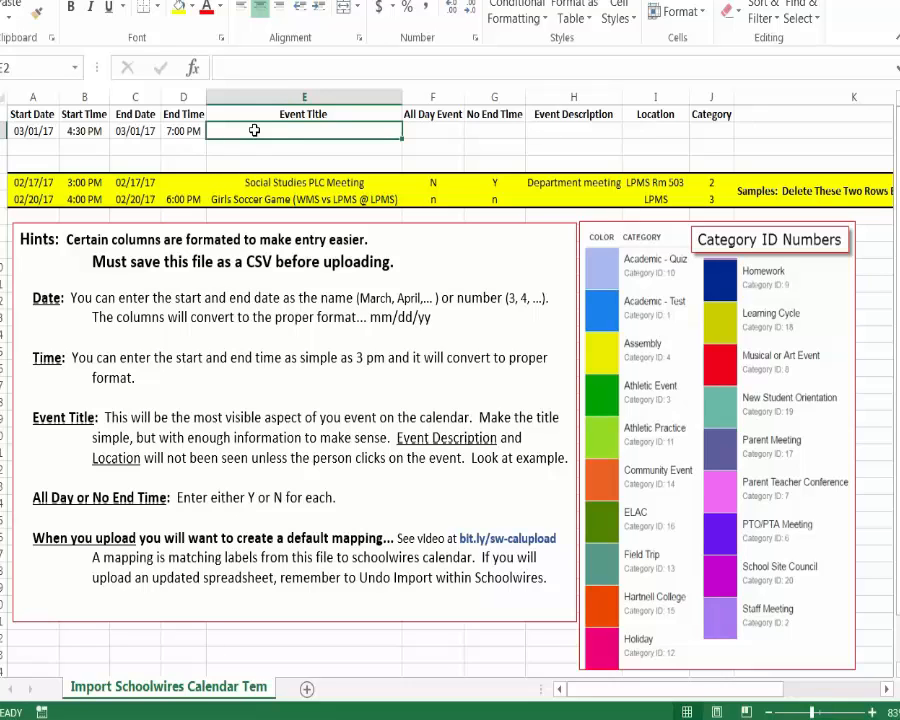
# - Enter the first event's title as "Girls Soccer Game (WMS vs BKMS @ WMS)"
pyautogui.write('Girls')
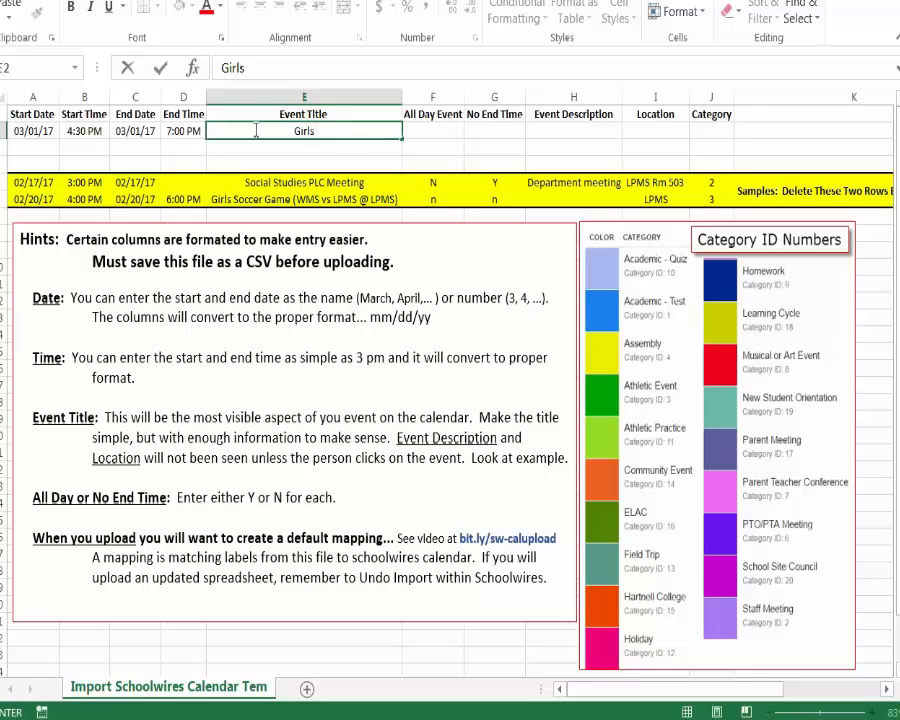
pyautogui.write(' Soccer Game (')
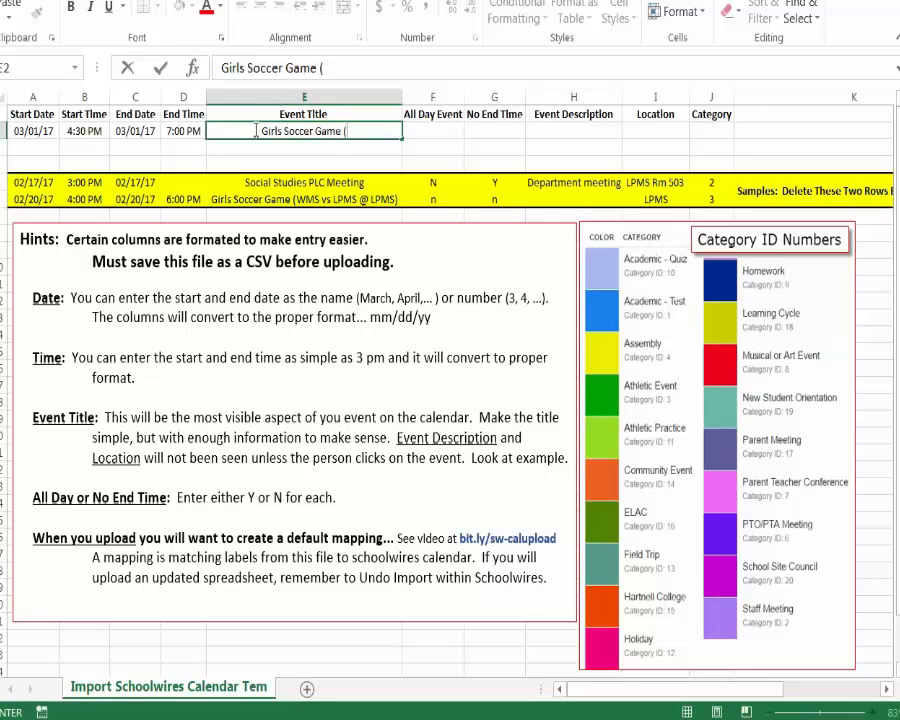
pyautogui.write('WMS')
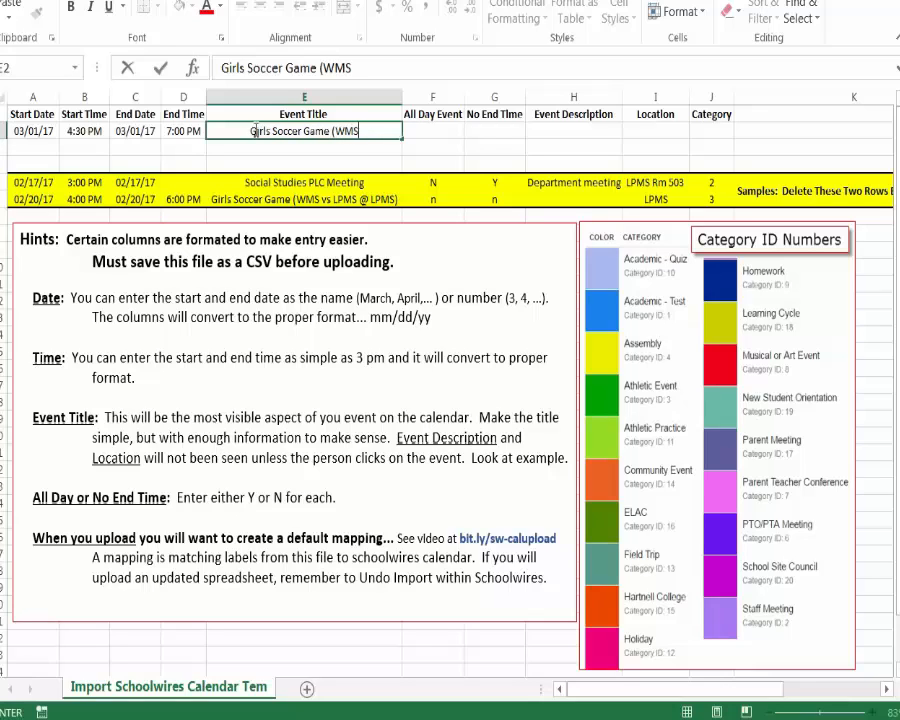
pyautogui.write(' vs')
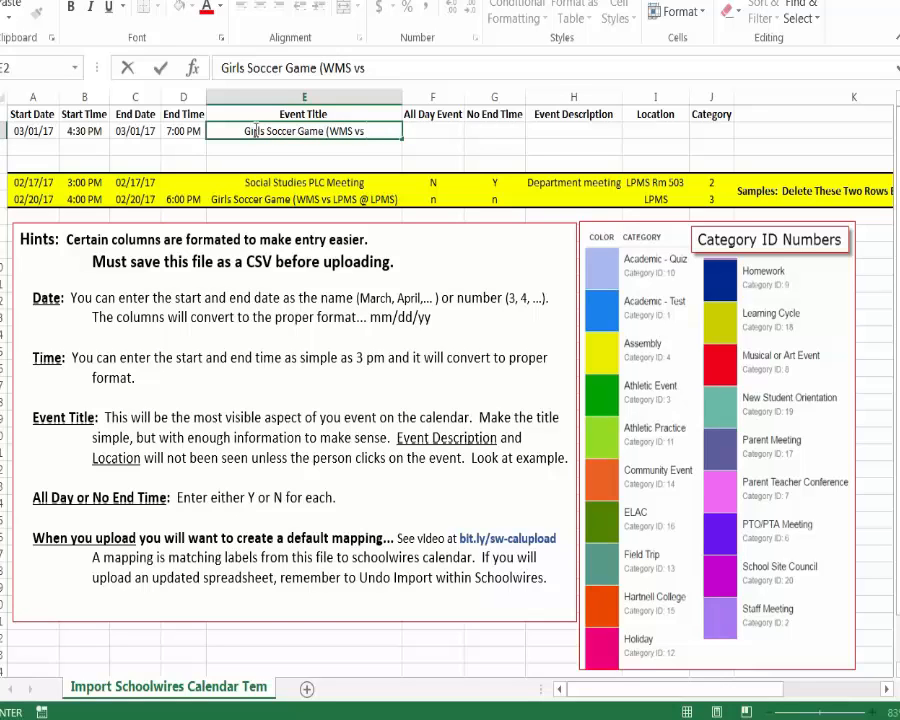
pyautogui.write(' BK')
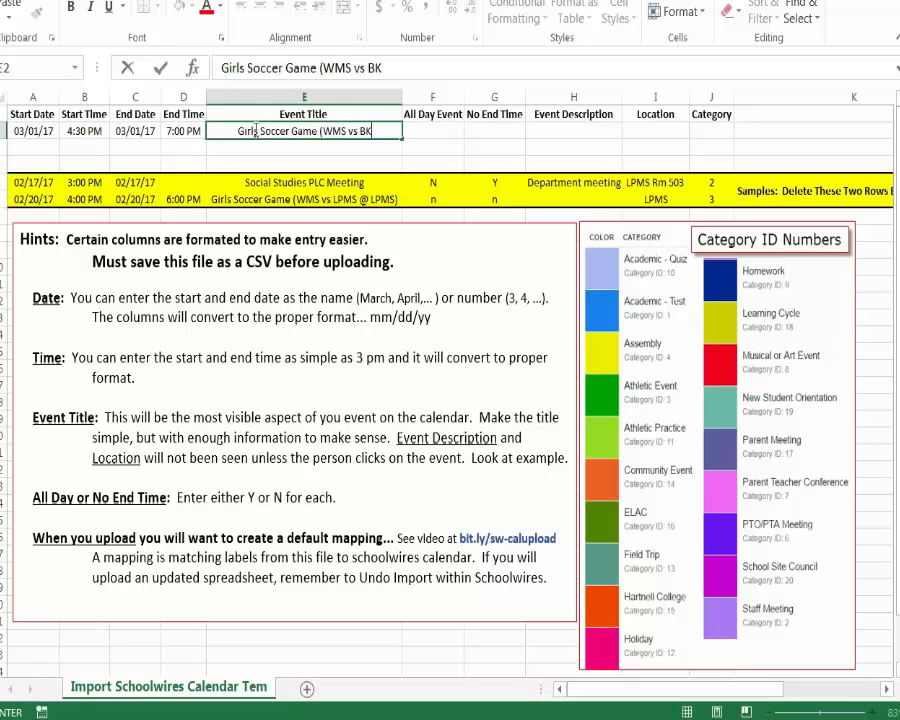
pyautogui.write('MS')
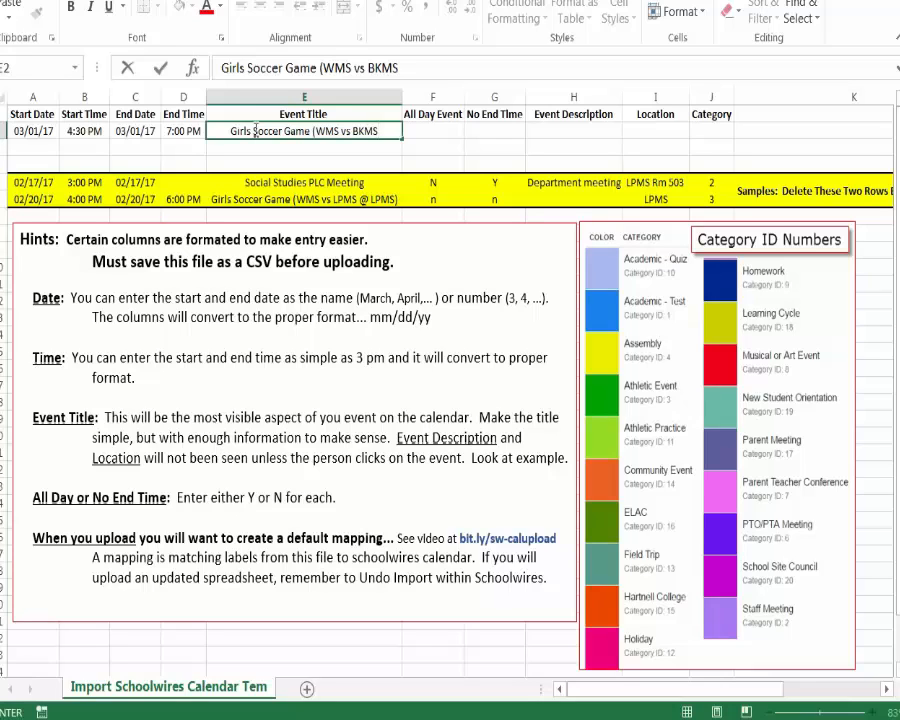
pyautogui.write('@ W')
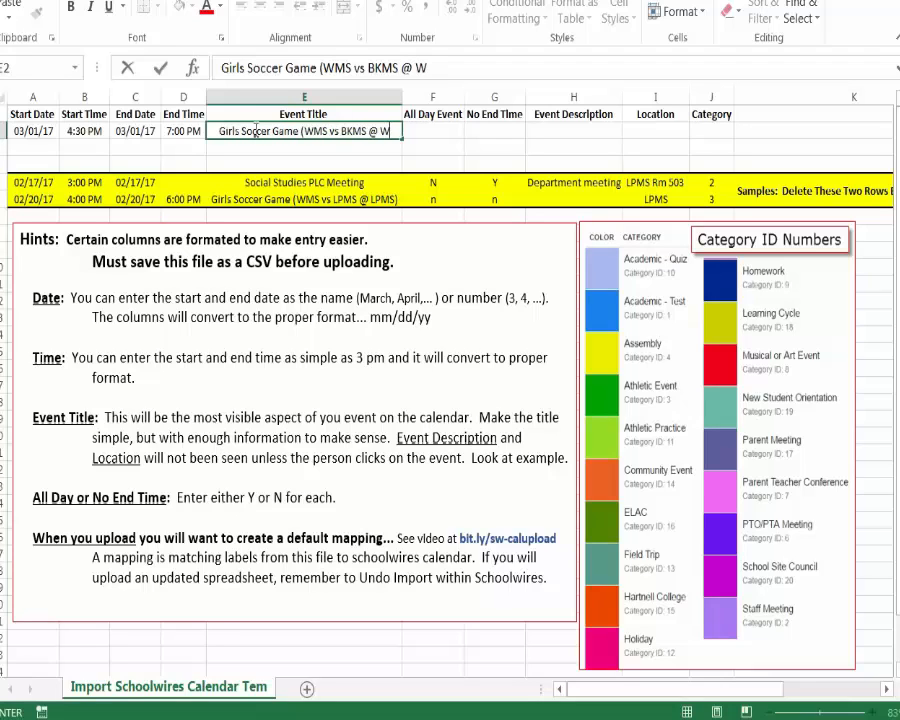
pyautogui.write('MS)')
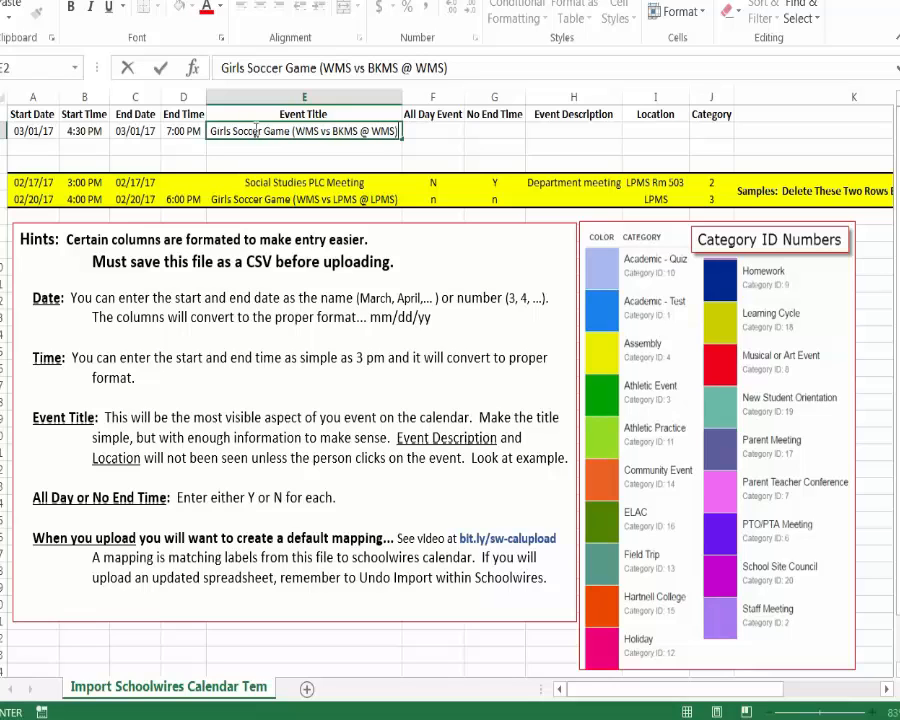
# - Set both All Day Event and No End Time to "n" for the first event, leaving its description blank
pyautogui.click(430, 130)
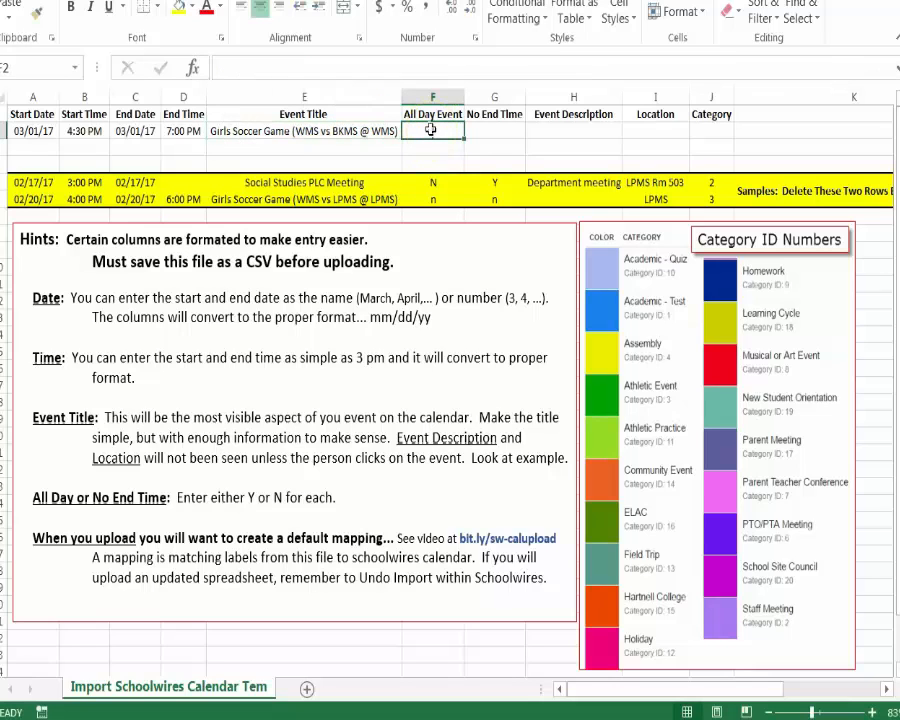
pyautogui.write('n')
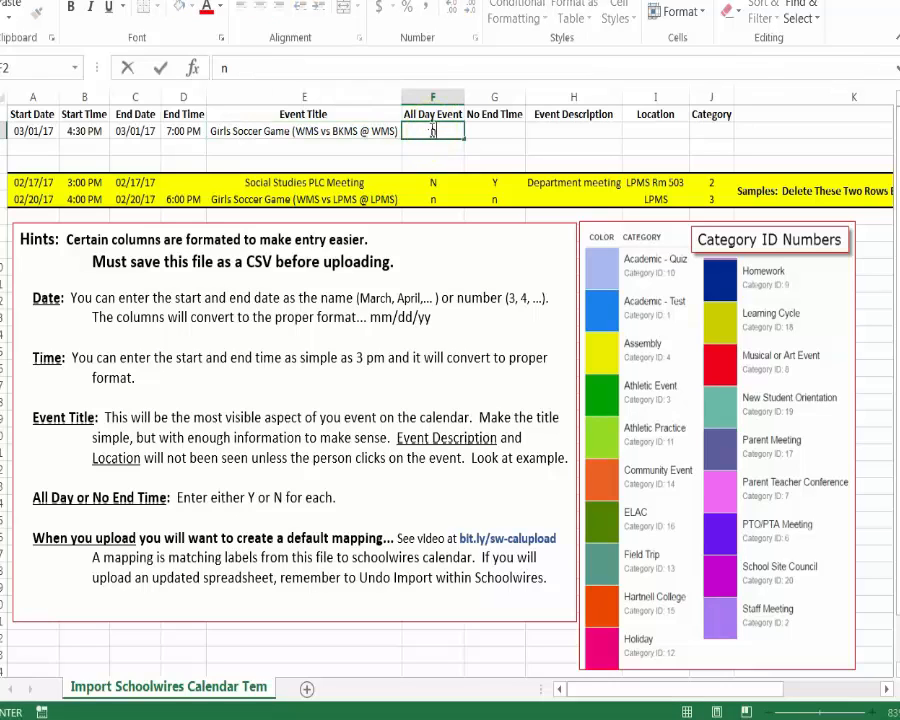
pyautogui.click(485, 134)
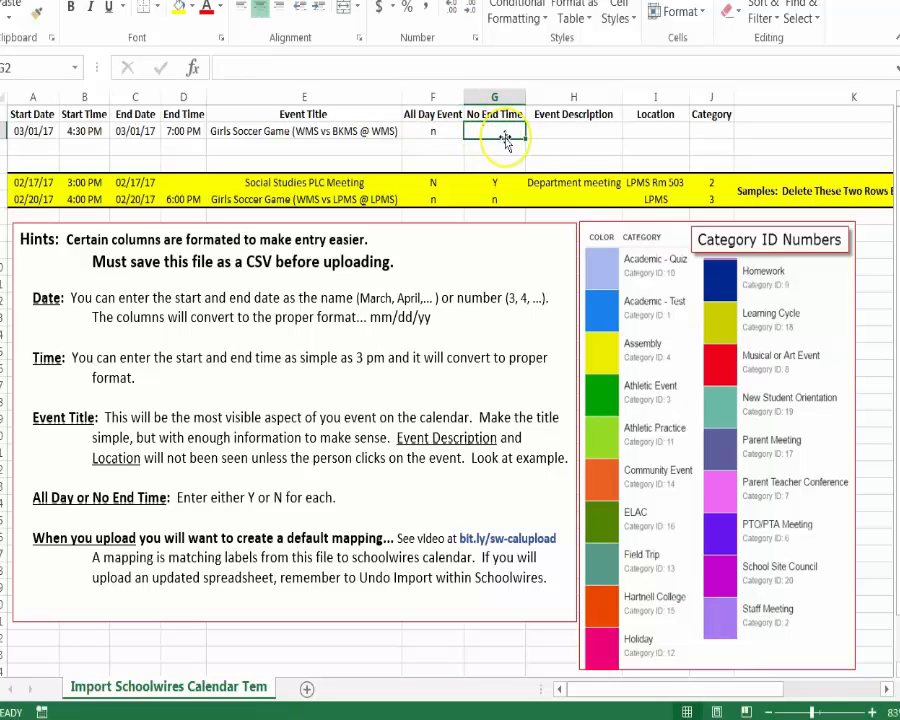
pyautogui.write('n')
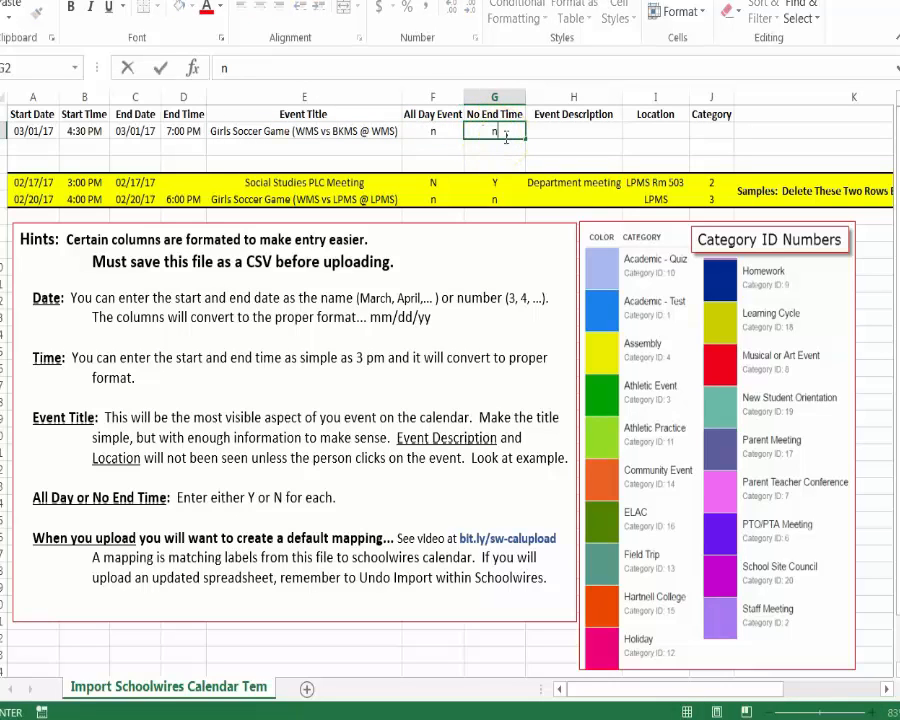
pyautogui.click(582, 133)
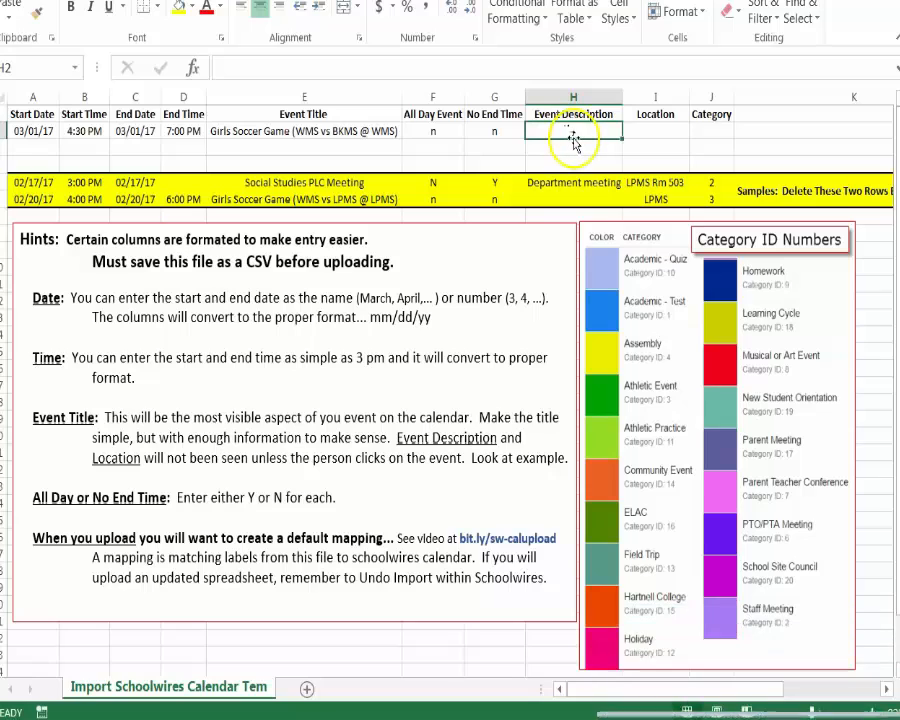
# - Set the first event's location to WMS and its category to 3, the Athletic Event ID
pyautogui.click(647, 131)
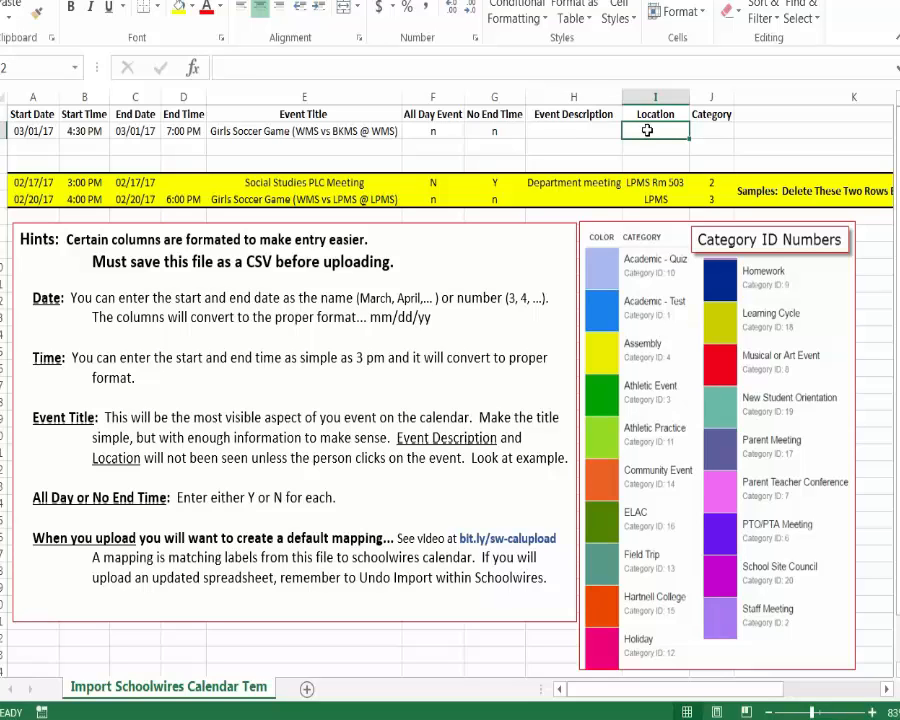
pyautogui.write('WMS')
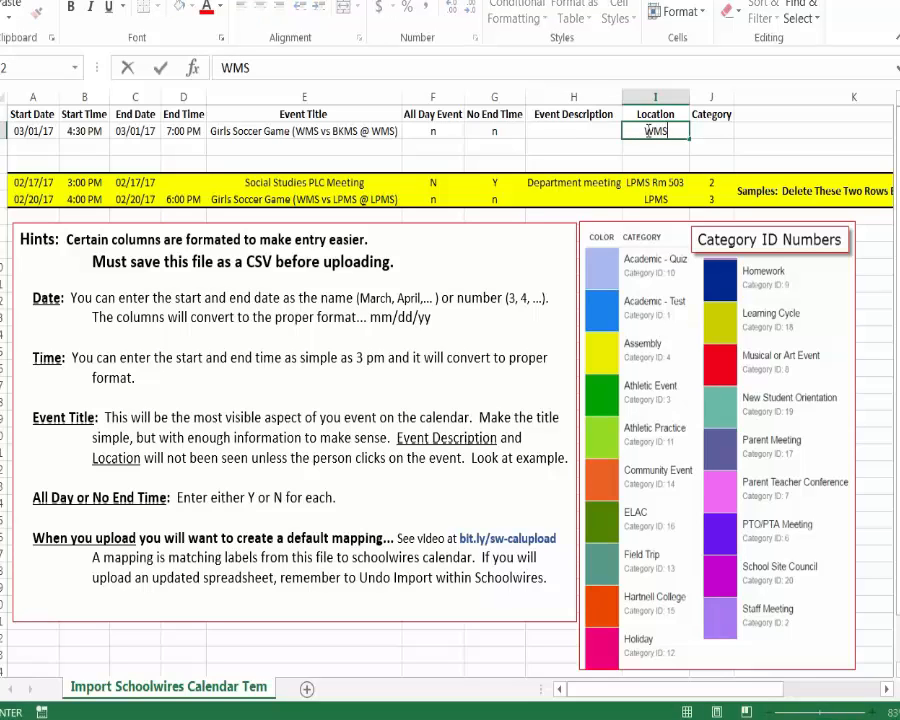
pyautogui.click(702, 130)
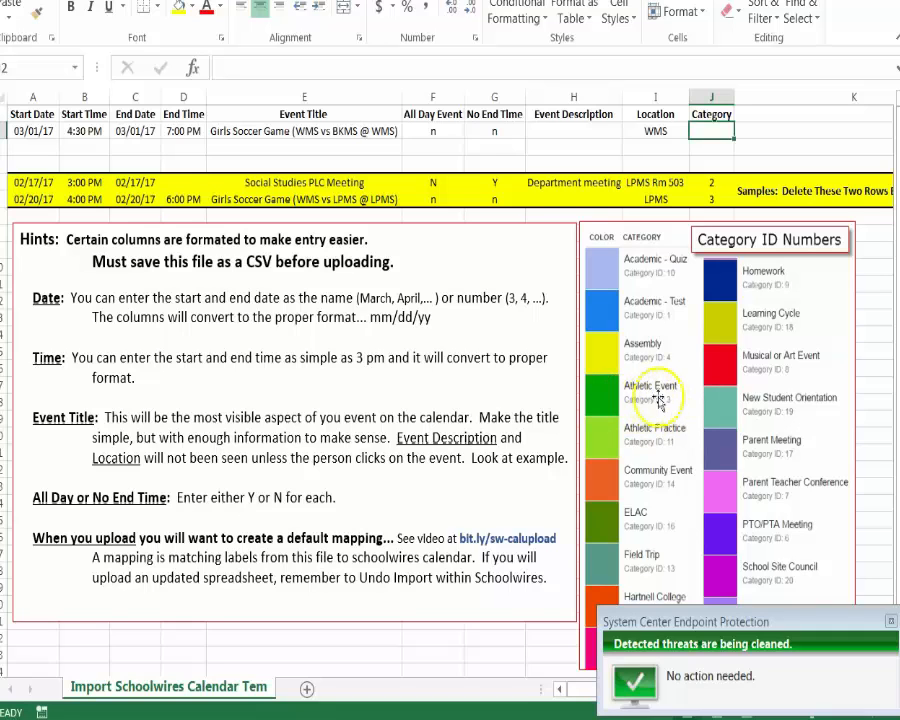
pyautogui.write('3')
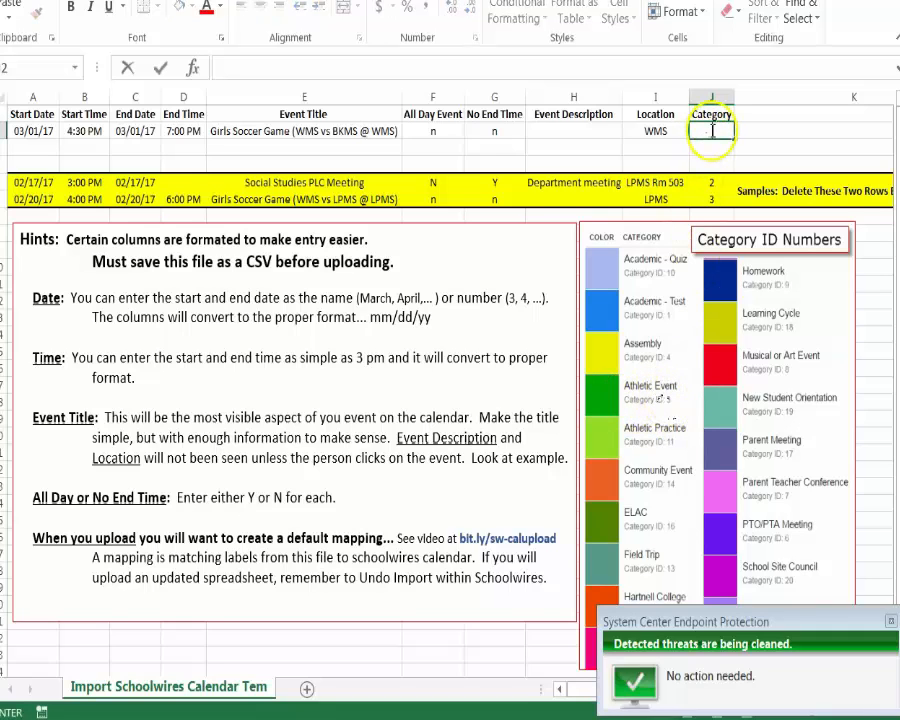
pyautogui.click(574, 146)
pyautogui.click(22, 148)
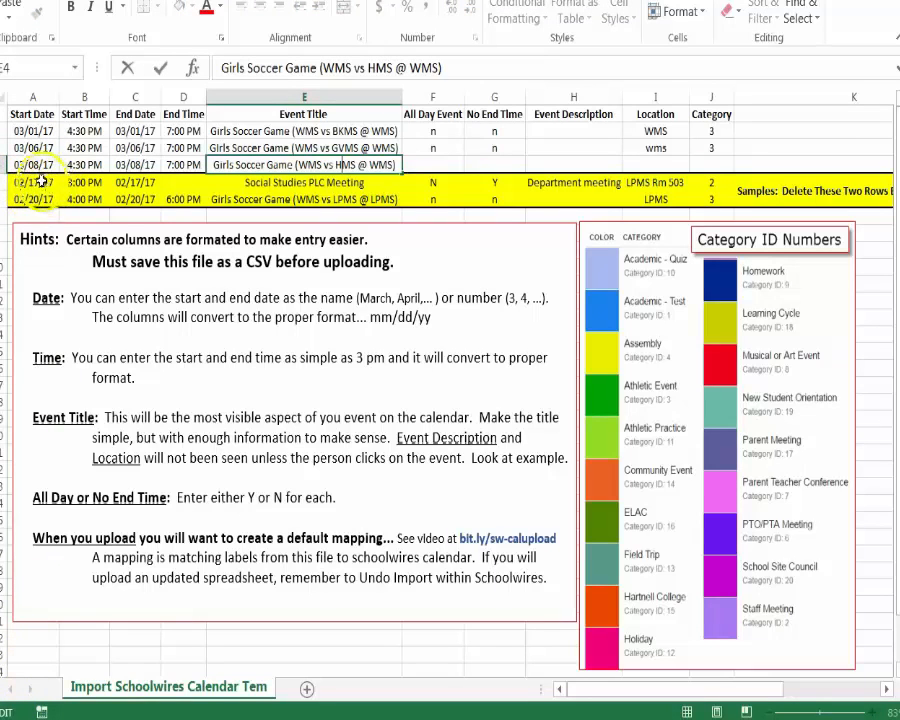
# - Delete the two yellow sample rows and insert one blank row beneath the third event
pyautogui.moveTo(3, 182); pyautogui.dragTo(3, 199)
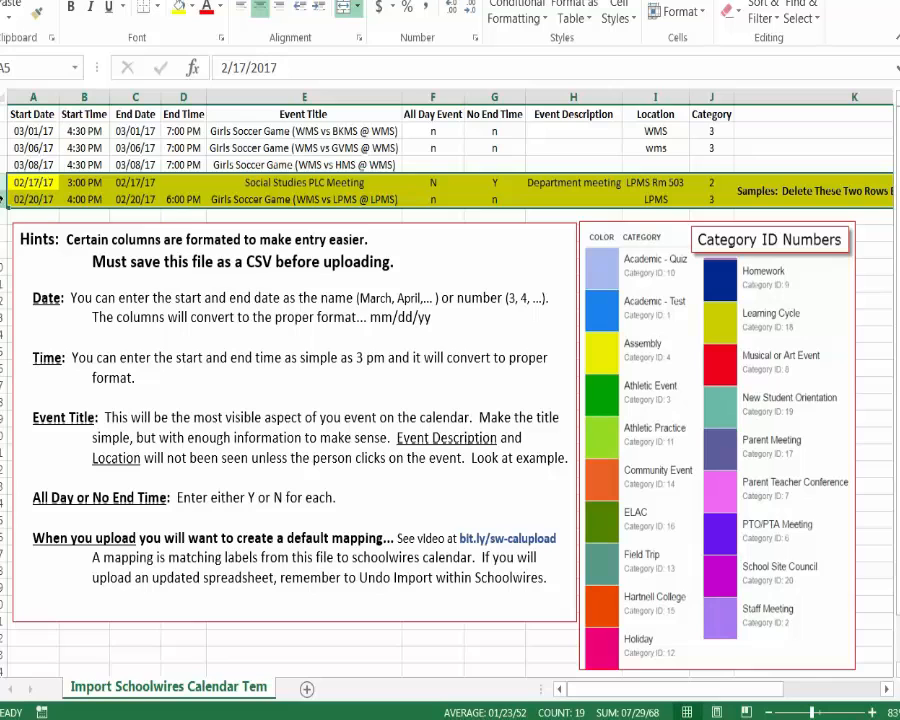
pyautogui.rightClick(4, 196)
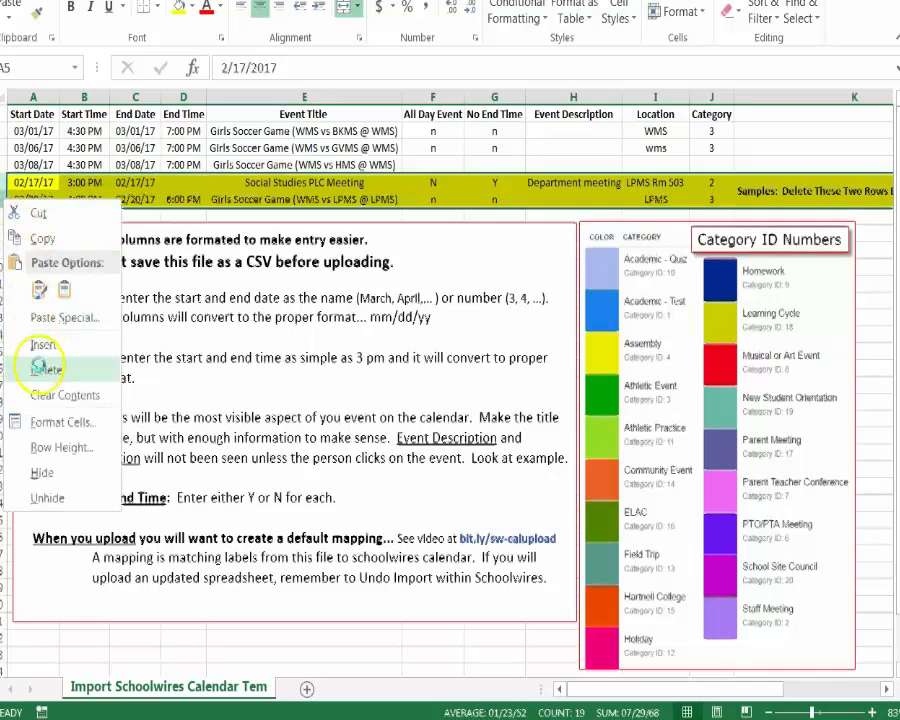
pyautogui.click(44, 368)
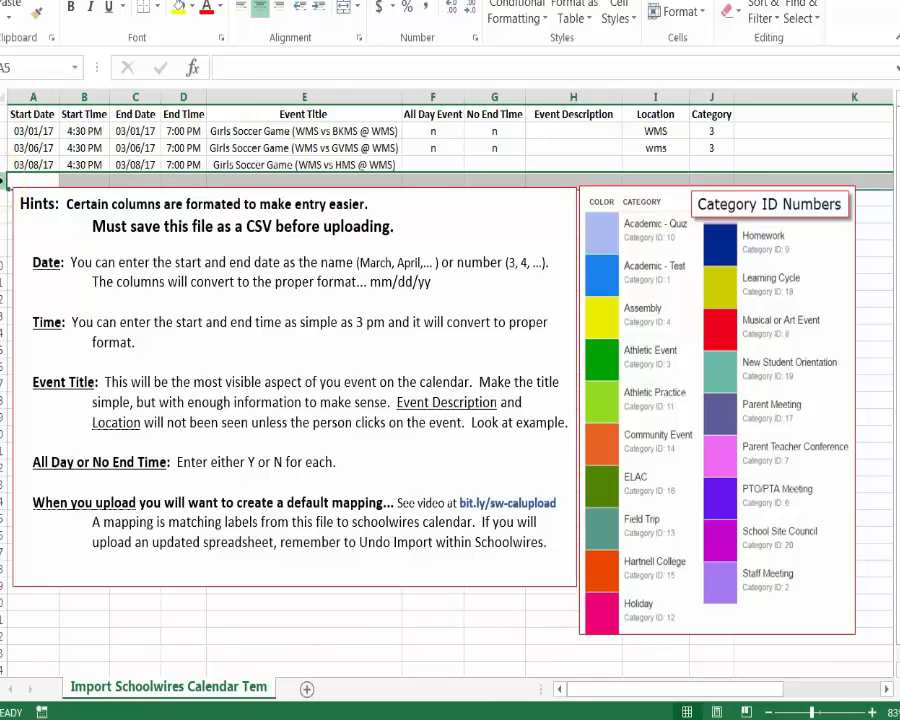
pyautogui.rightClick(4, 181)
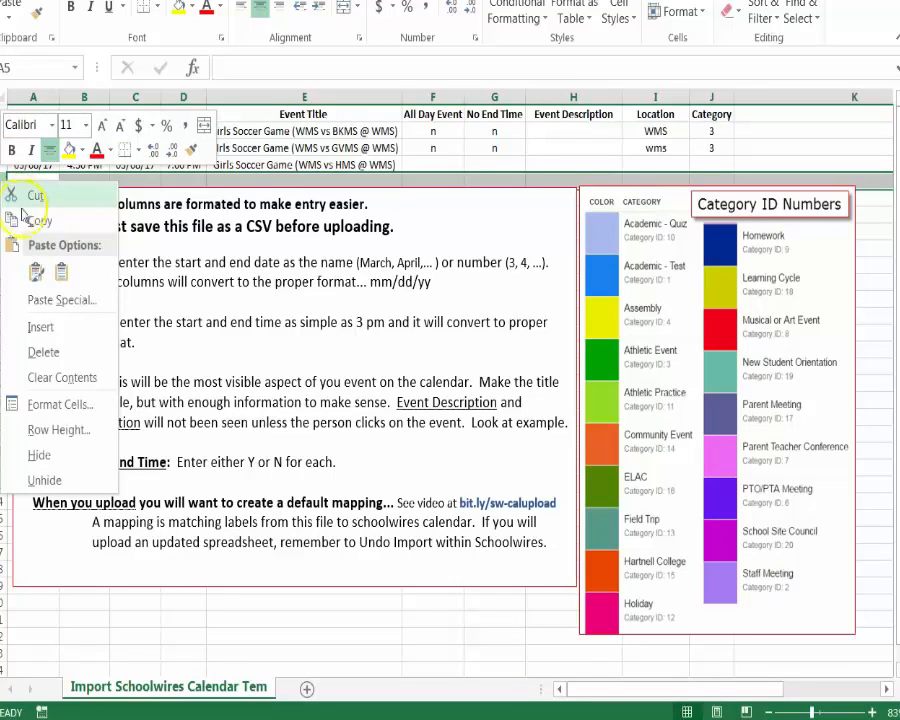
pyautogui.click(40, 326)
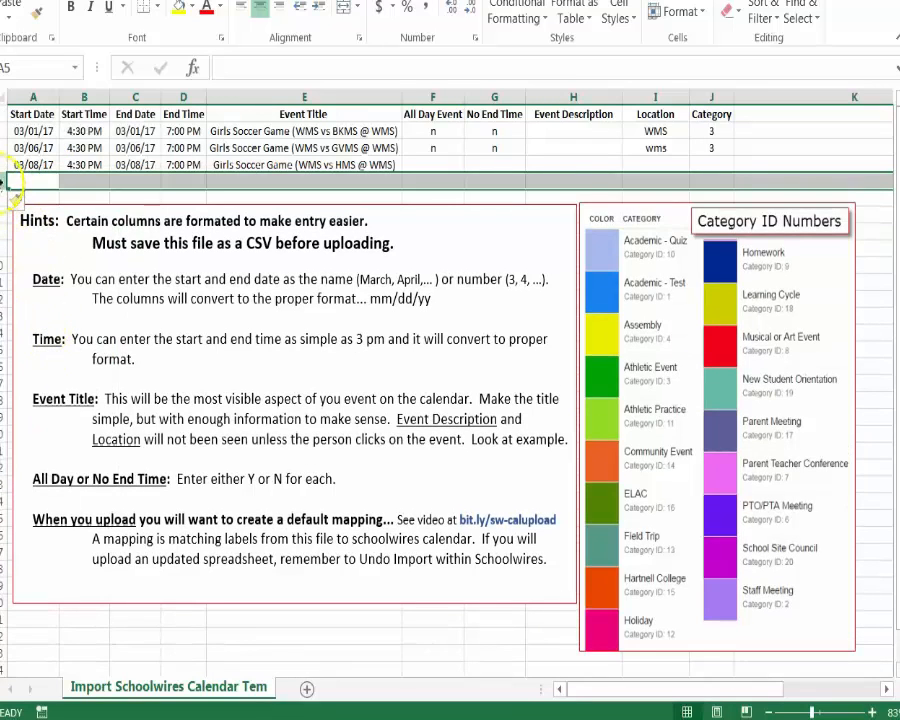
# - Set both All Day Event and No End Time to "n" for the 03/08/17 event
pyautogui.click(439, 164)
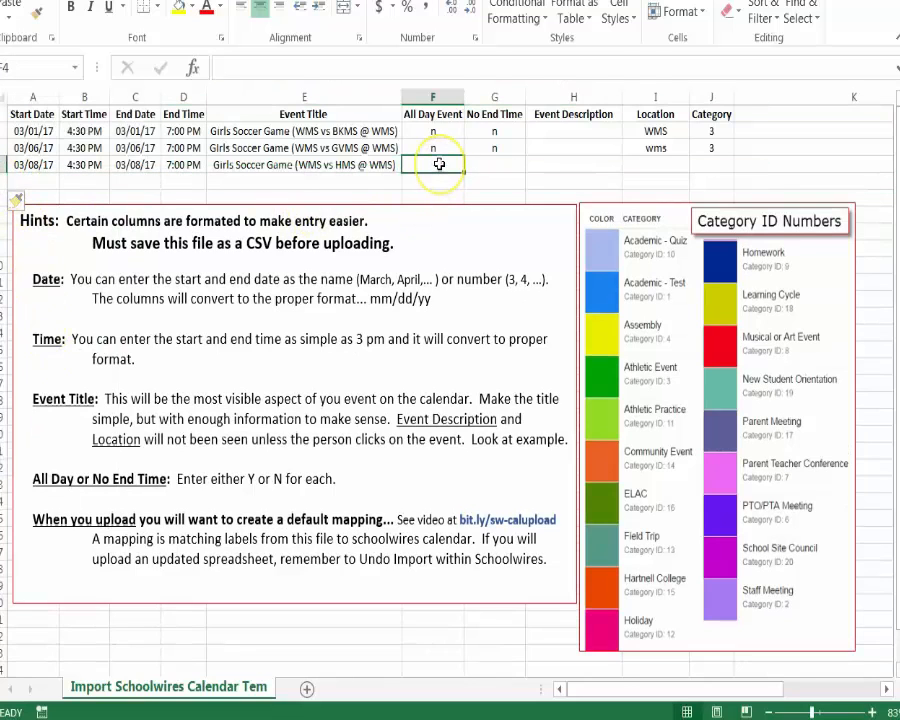
pyautogui.write('n')
pyautogui.click(490, 164)
pyautogui.write('n')
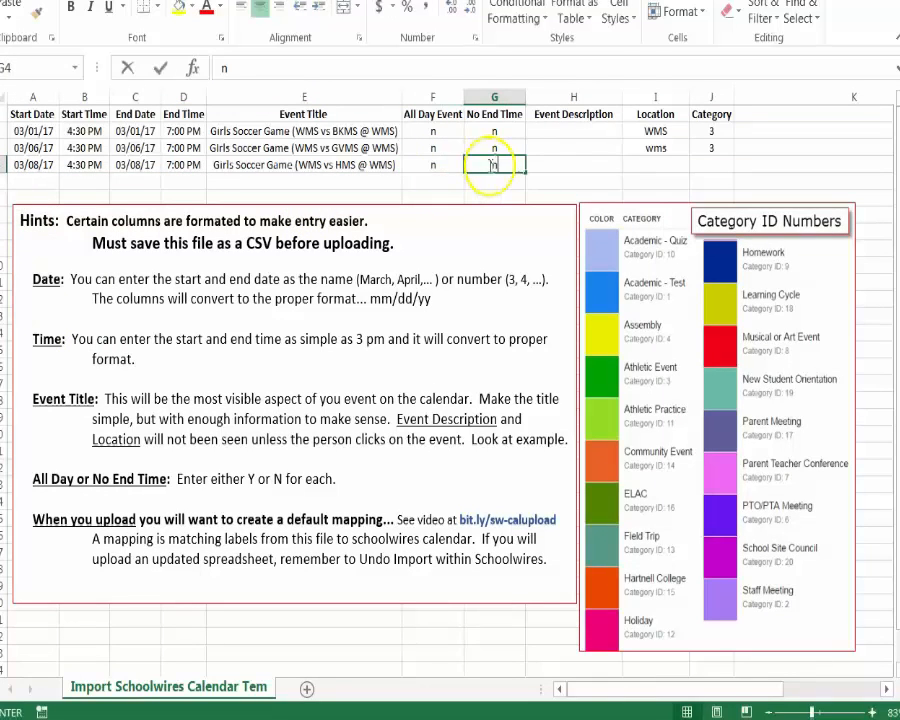
# - Set the 03/08/17 event's location to WMS and its category to 3
pyautogui.click(655, 164)
pyautogui.write('WMS')
pyautogui.click(712, 164)
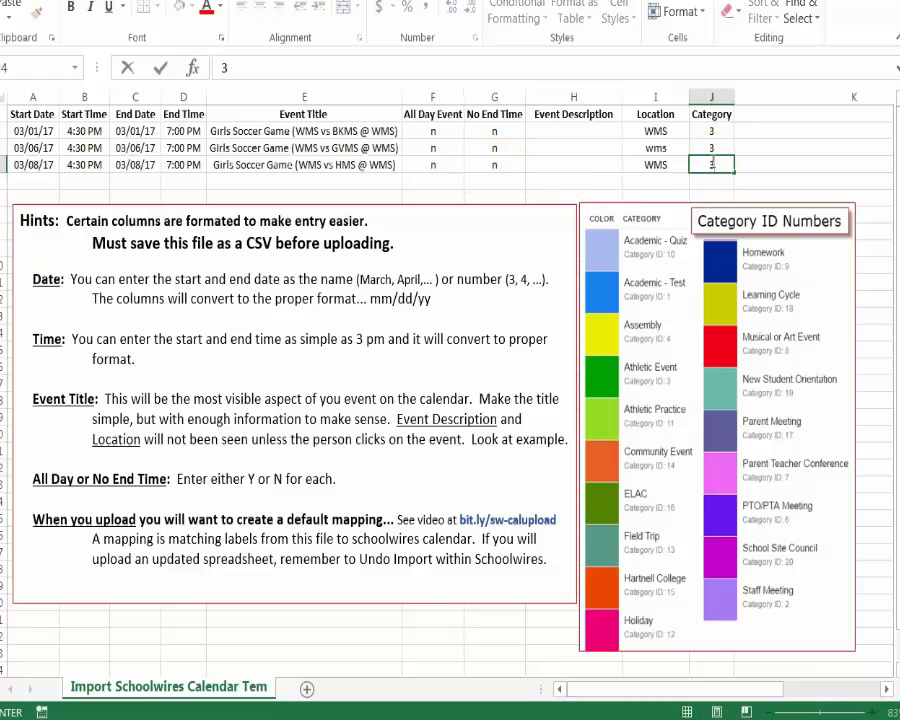
pyautogui.write('3')
pyautogui.click(616, 177)
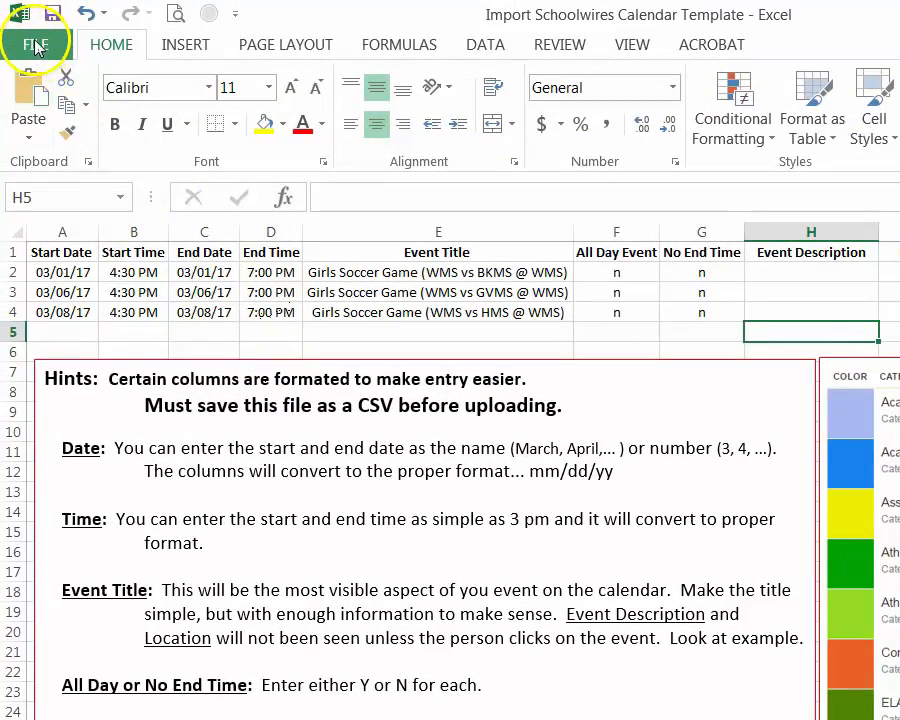
# - Start saving a copy of the workbook in the BlackBoard folder with CSV (Comma delimited) as the file type
pyautogui.click(25, 34)
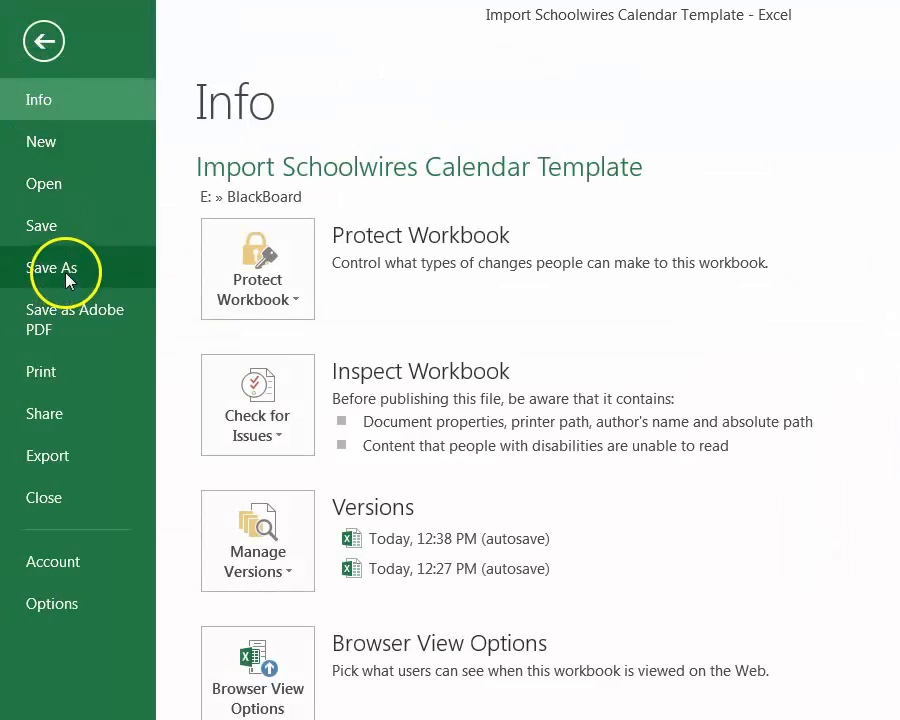
pyautogui.click(66, 272)
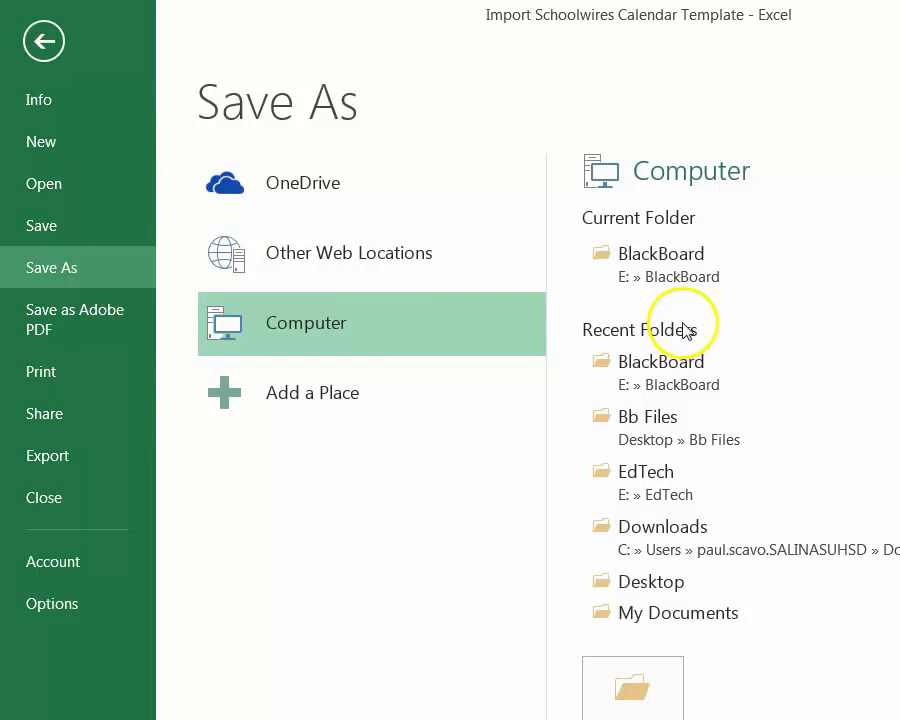
pyautogui.click(656, 266)
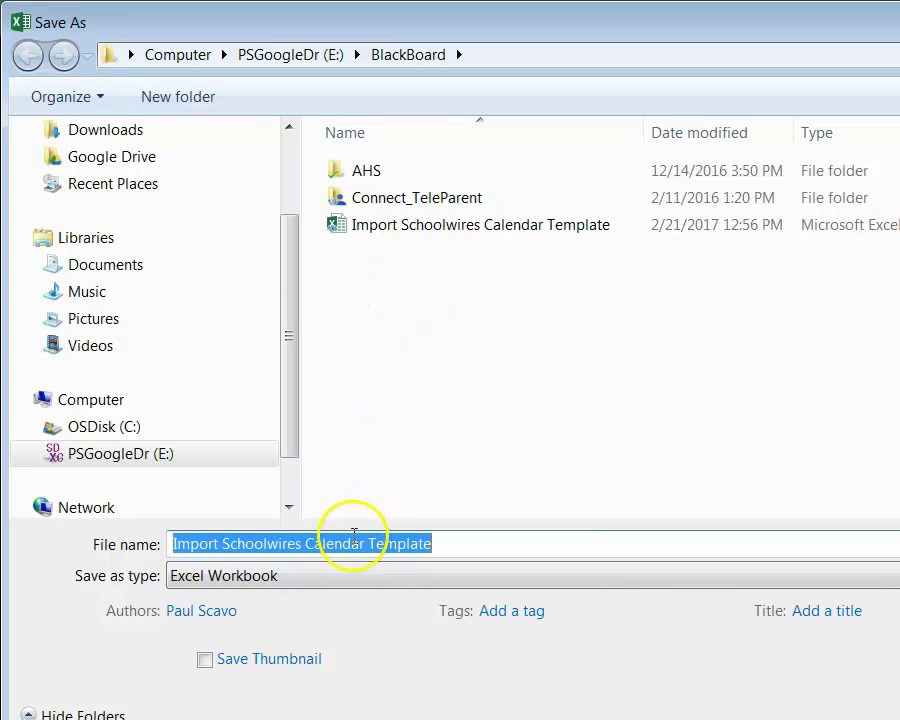
pyautogui.click(358, 580)
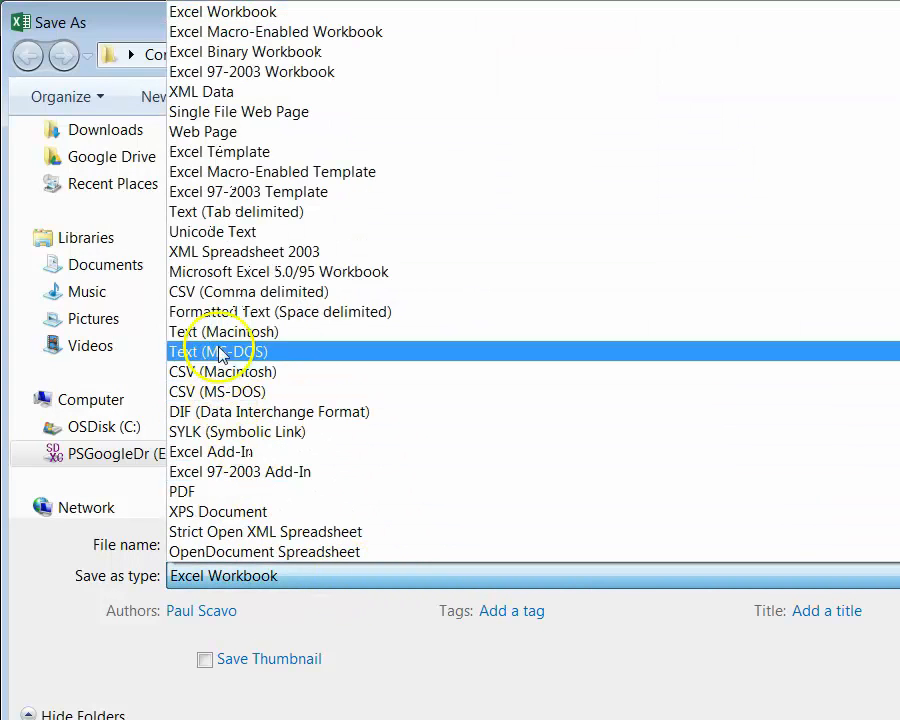
pyautogui.click(257, 292)
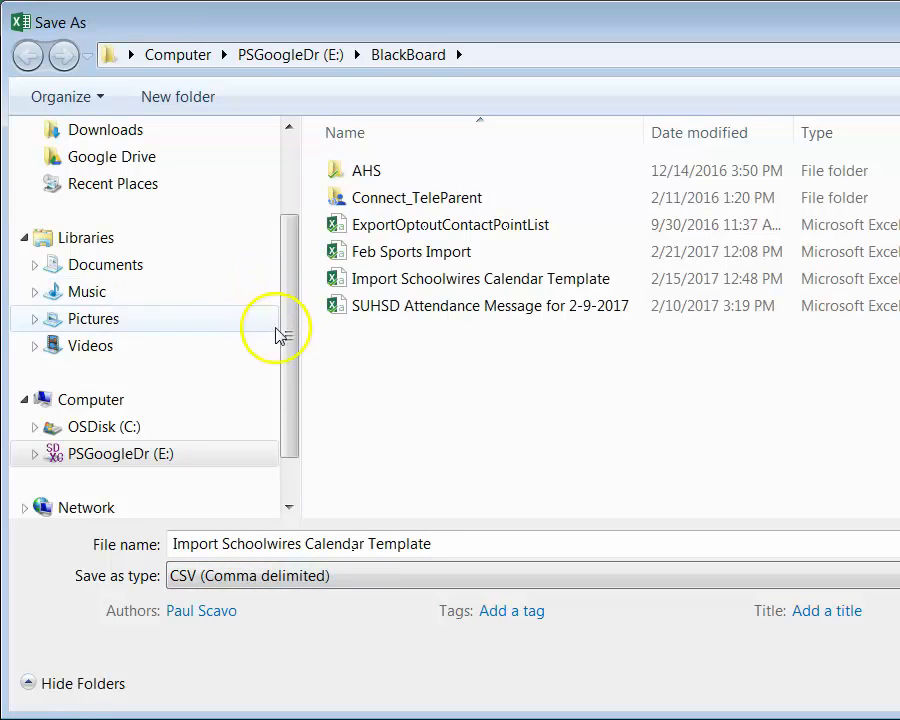
# - Save the CSV over the existing Feb Sports Import file, keeping the CSV format, and close the workbook
pyautogui.click(393, 257)
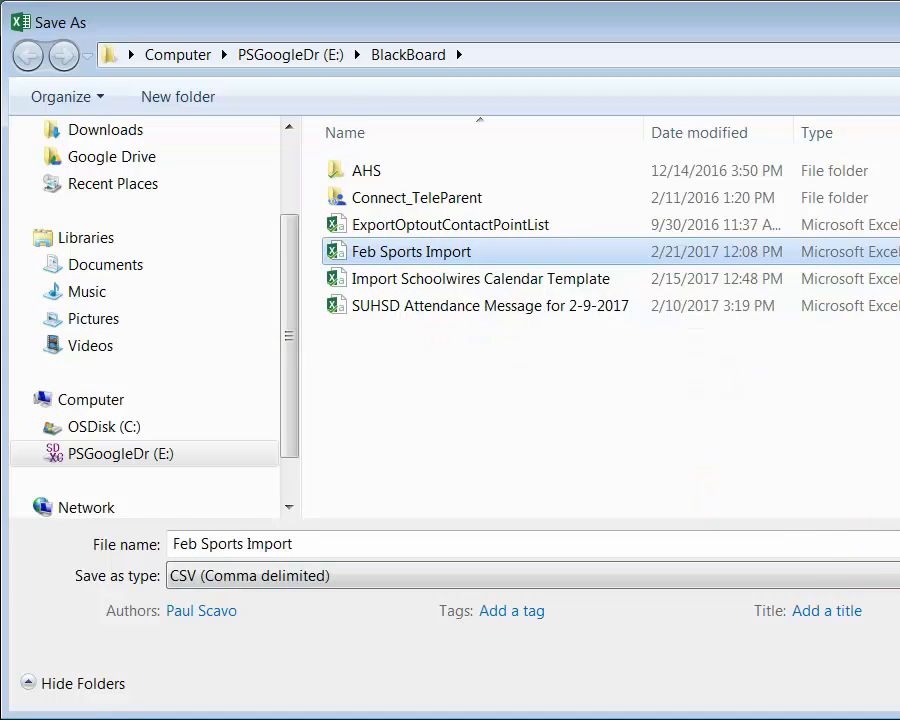
pyautogui.press('Return')
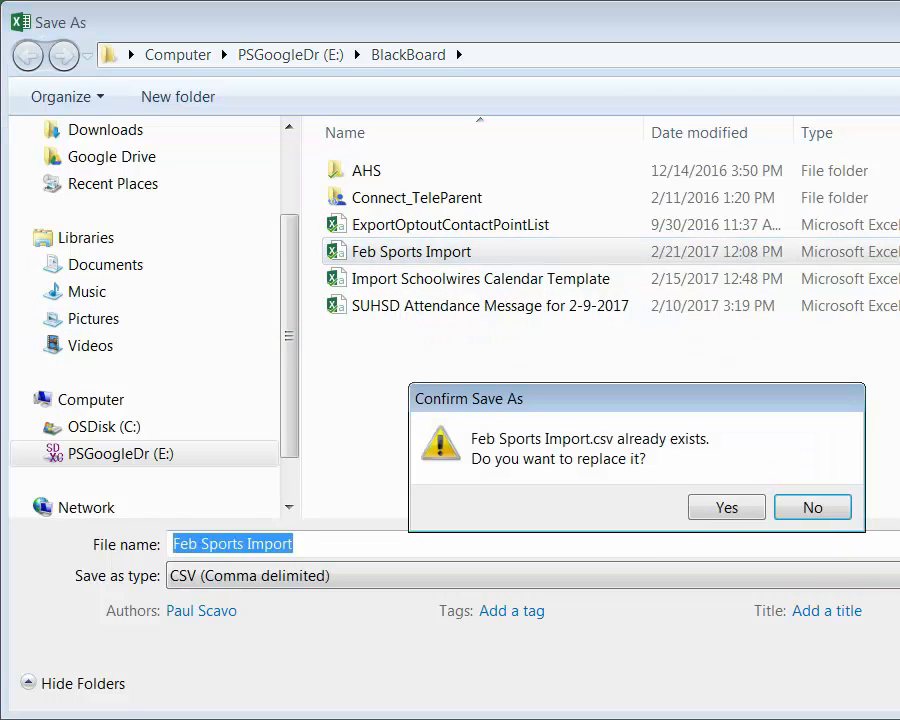
pyautogui.click(727, 508)
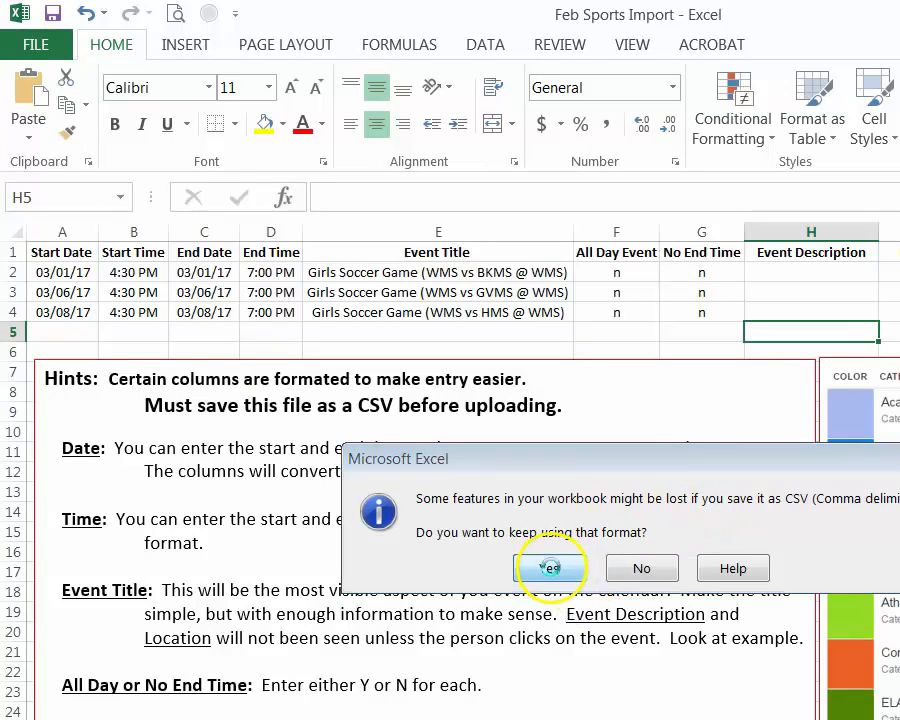
pyautogui.click(550, 570)
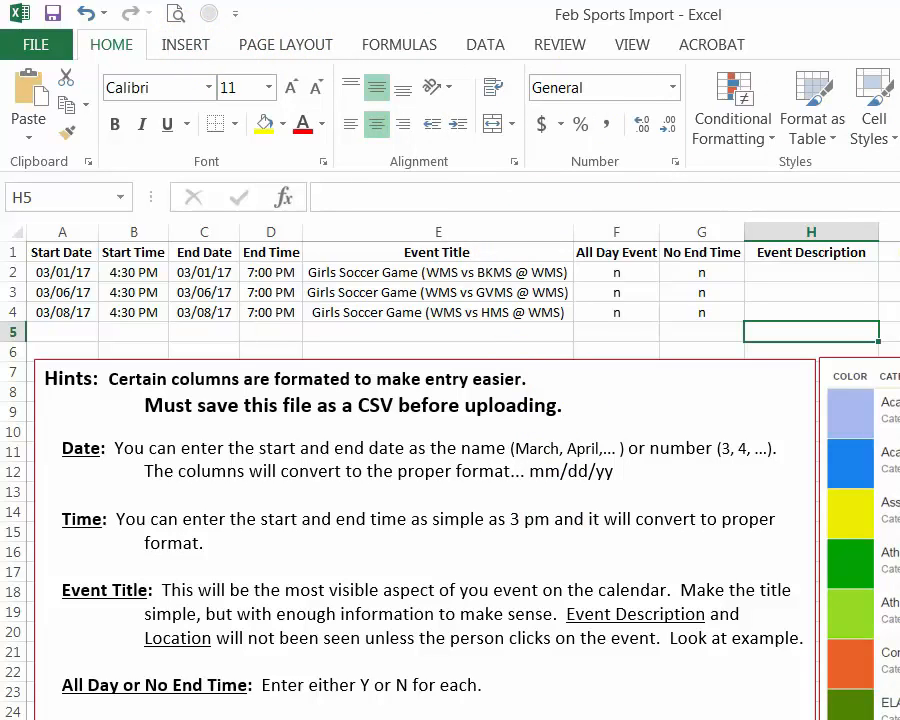
pyautogui.hotkey('alt', 'F4')
pyautogui.click(634, 524)
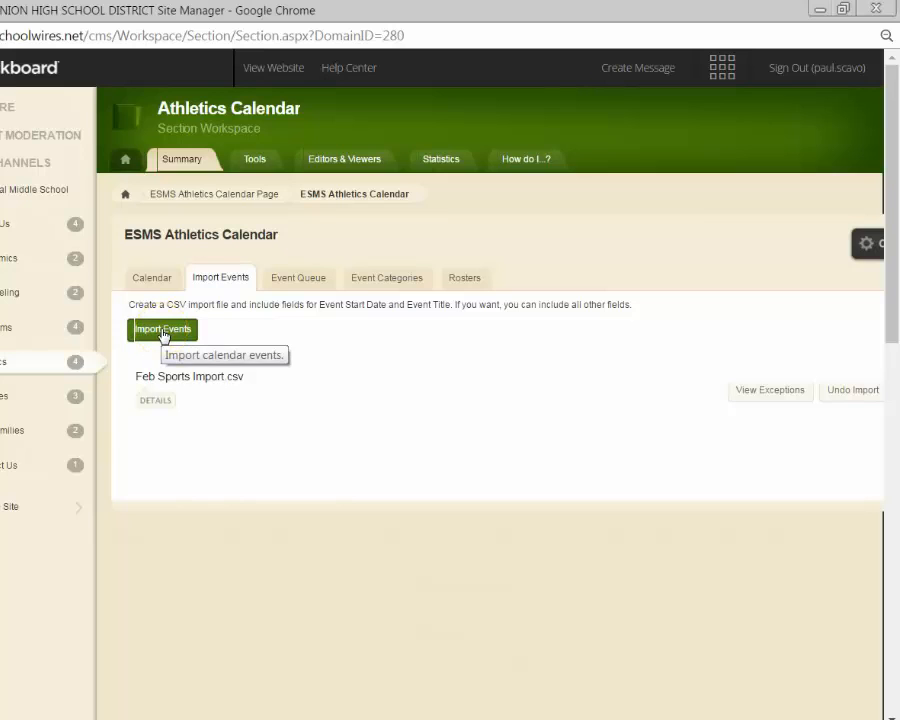
# - In Schoolwires Site Manager, start an event import for the ESMS Athletics Calendar using the Feb Sports Import CSV file
pyautogui.click(163, 330)
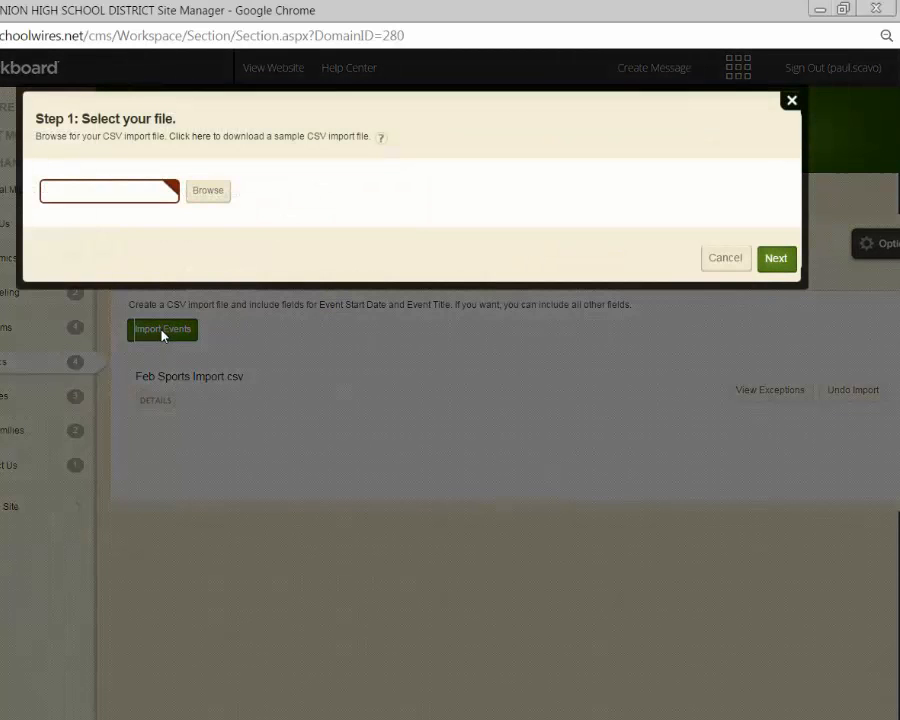
pyautogui.click(205, 192)
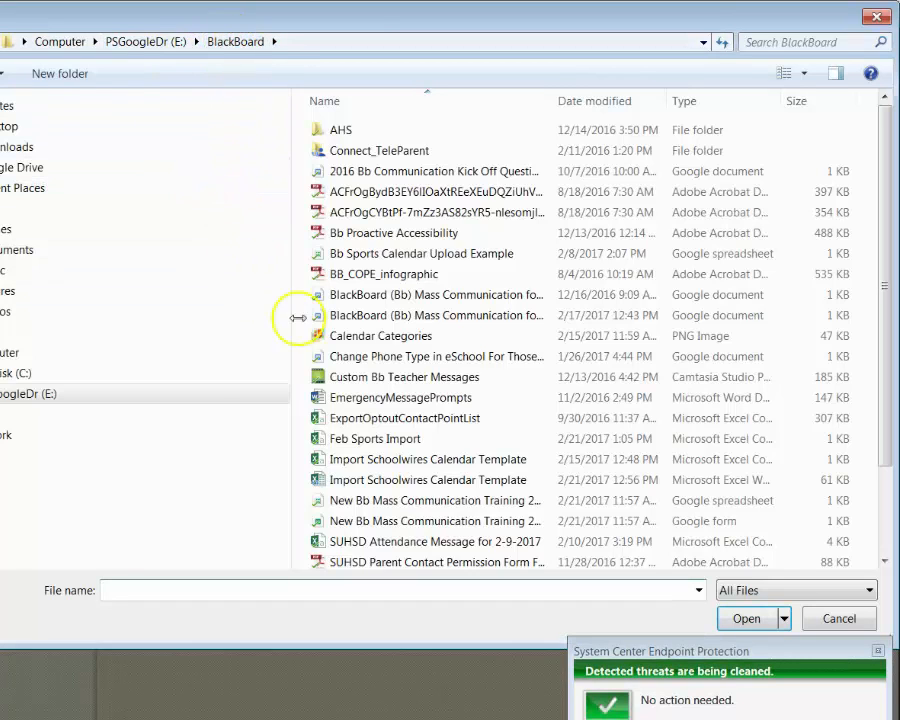
pyautogui.doubleClick(366, 441)
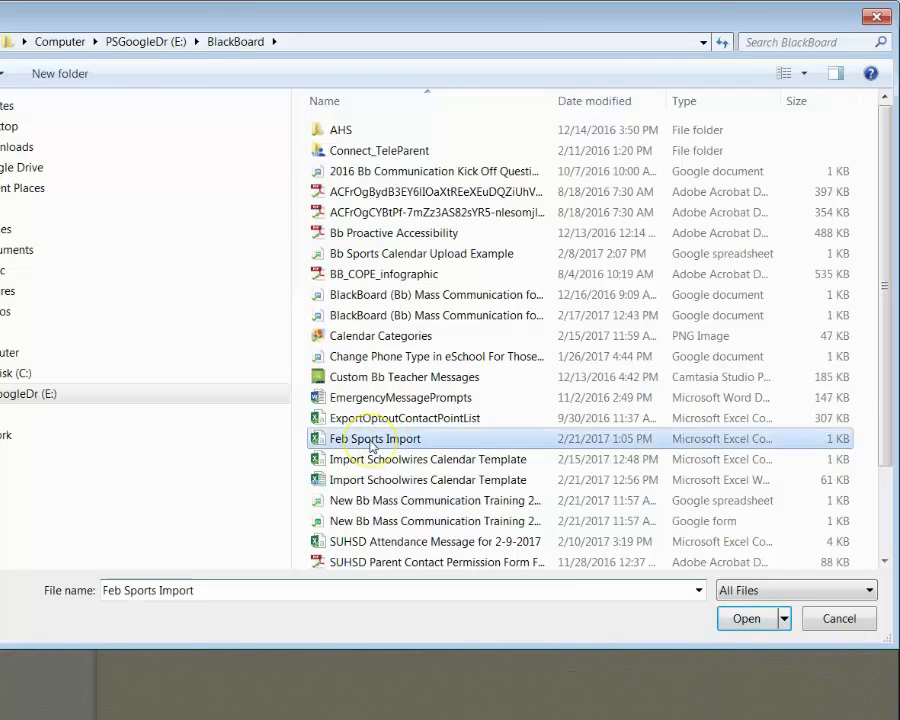
pyautogui.click(776, 257)
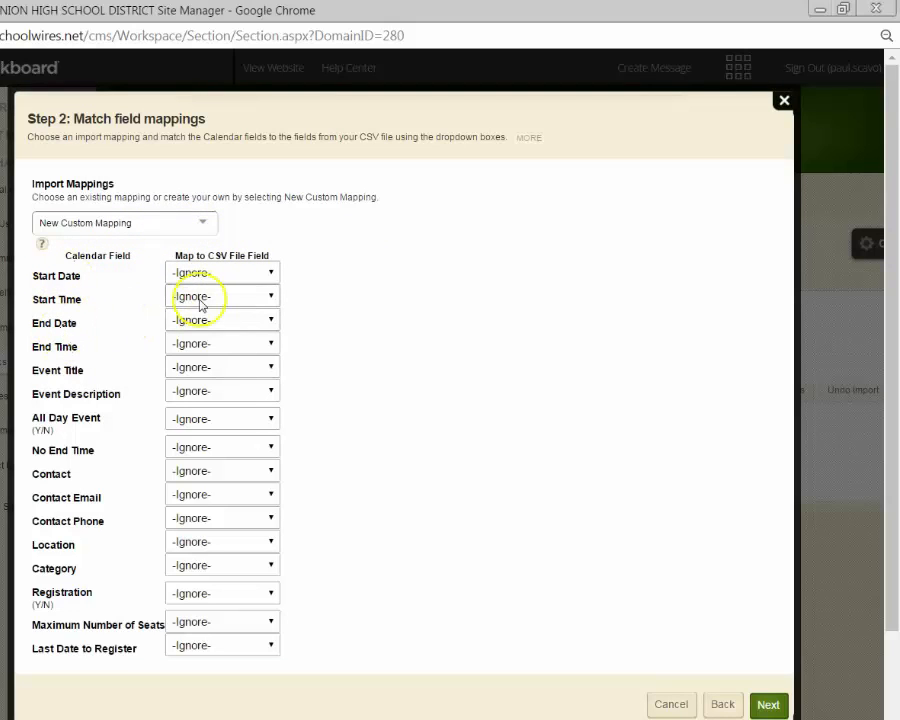
# - Map Start Date, Start Time, End Date, End Time, Event Title, Event Description, All Day Event, No End Time, Location and Category to their matching CSV fields
pyautogui.click(255, 275)
pyautogui.click(220, 309)
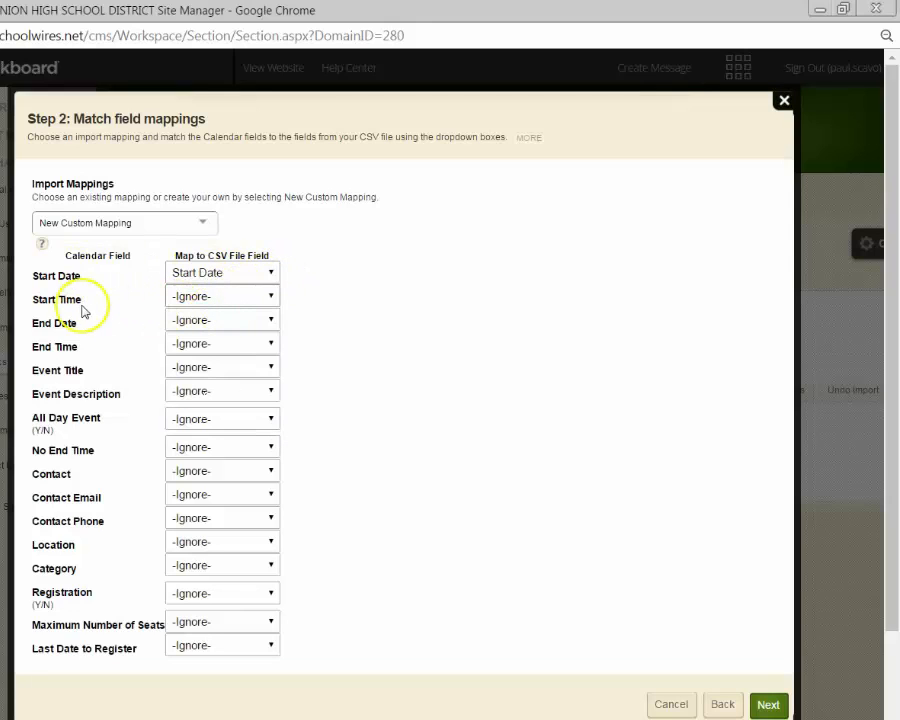
pyautogui.click(270, 299)
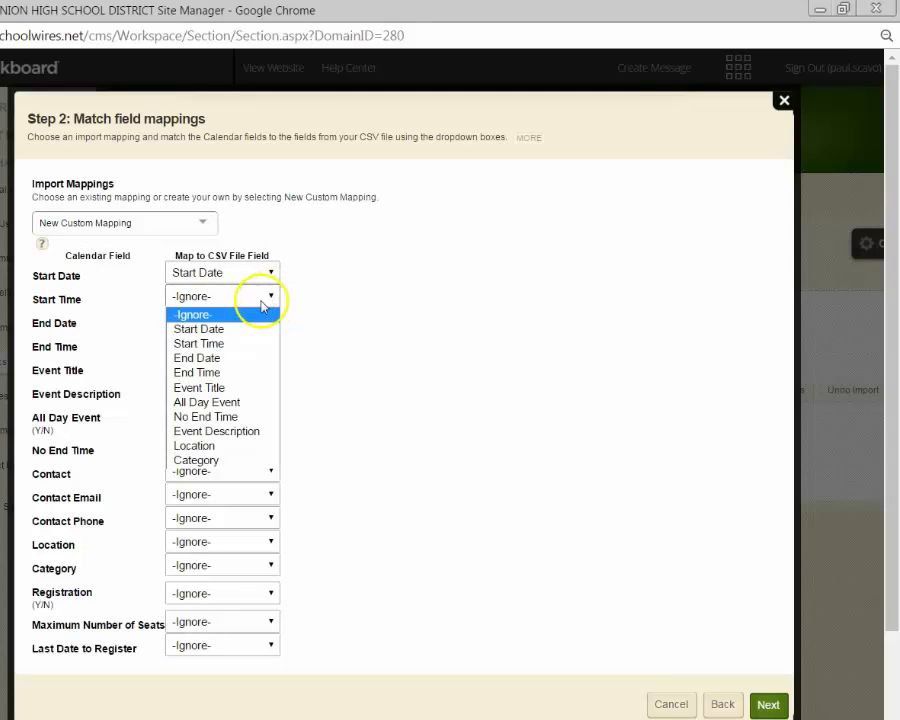
pyautogui.click(218, 343)
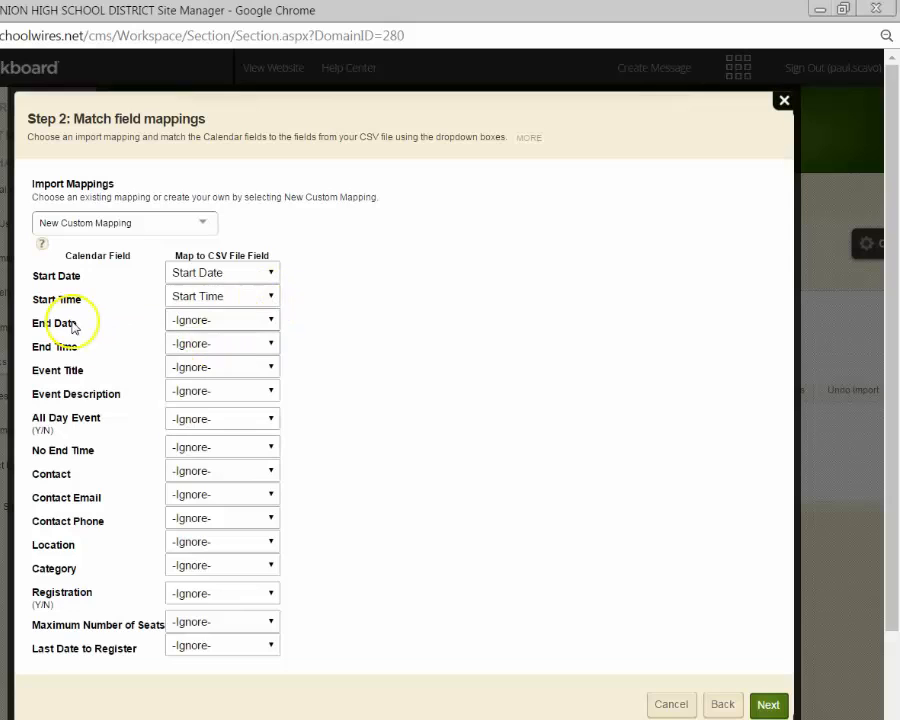
pyautogui.click(266, 320)
pyautogui.click(213, 383)
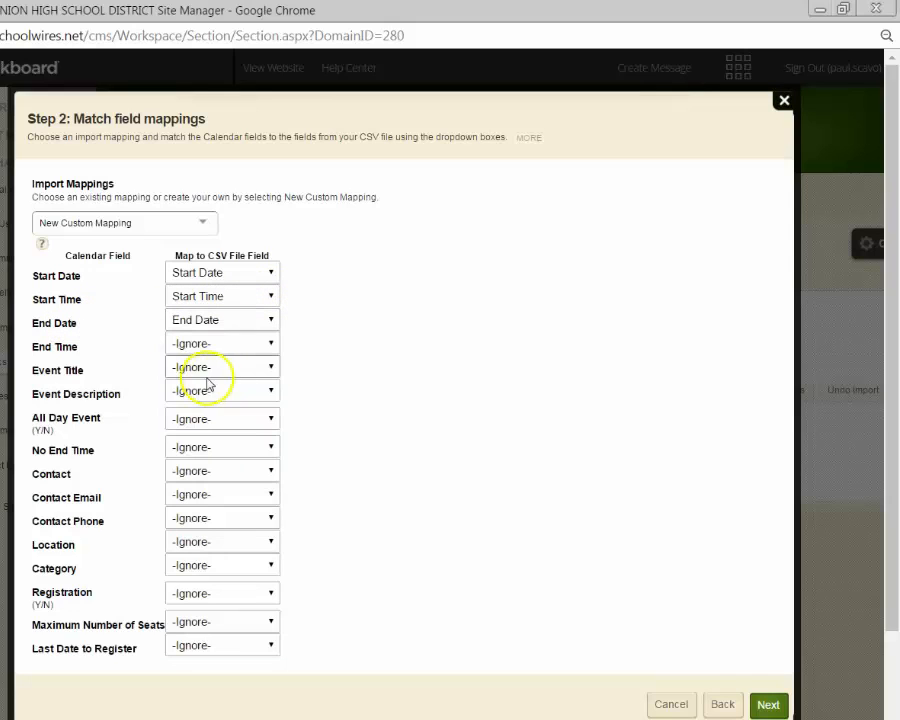
pyautogui.click(268, 346)
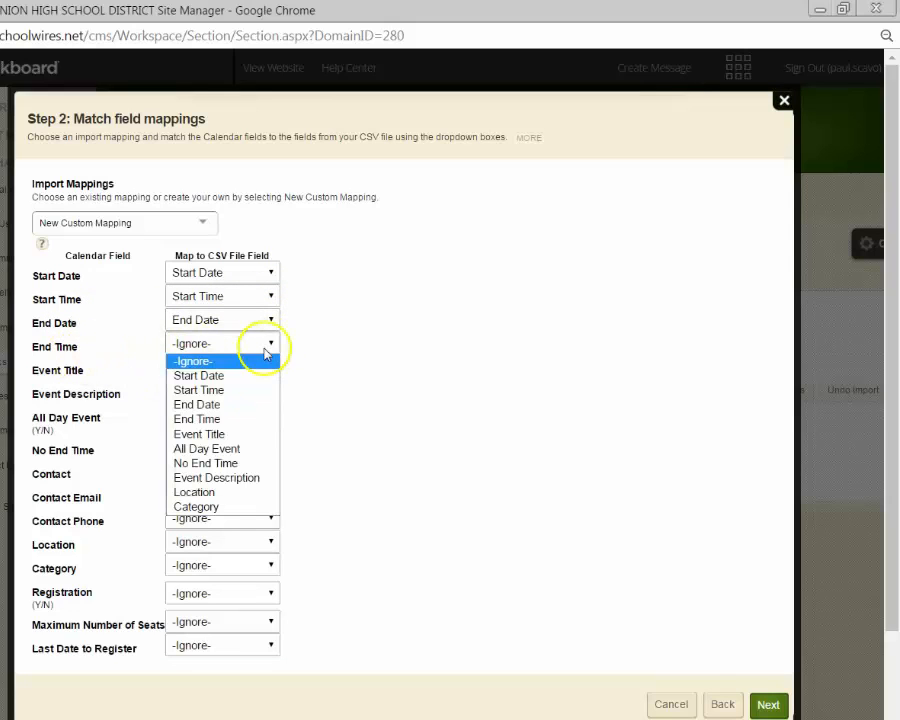
pyautogui.click(214, 420)
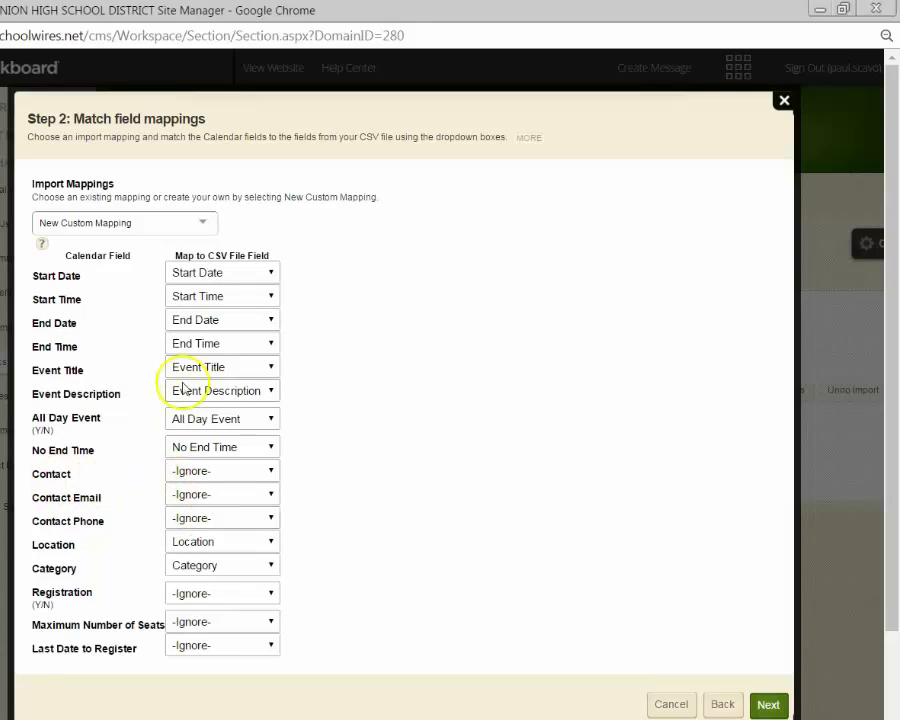
pyautogui.click(767, 706)
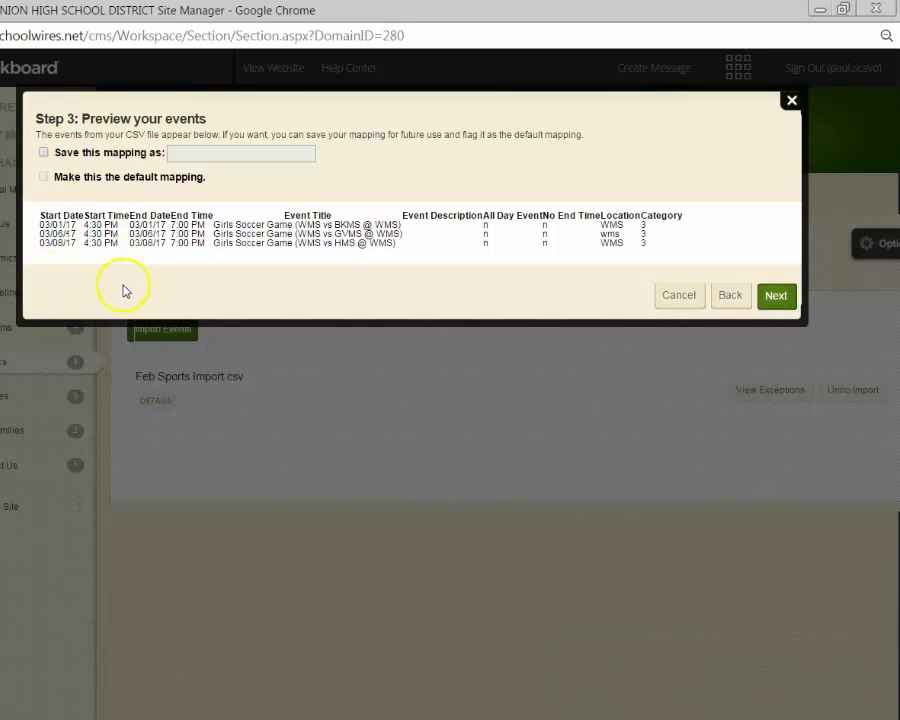
# - Save the mapping as "Default", make it the default mapping, and import the events without restricting viewing rights
pyautogui.click(44, 153)
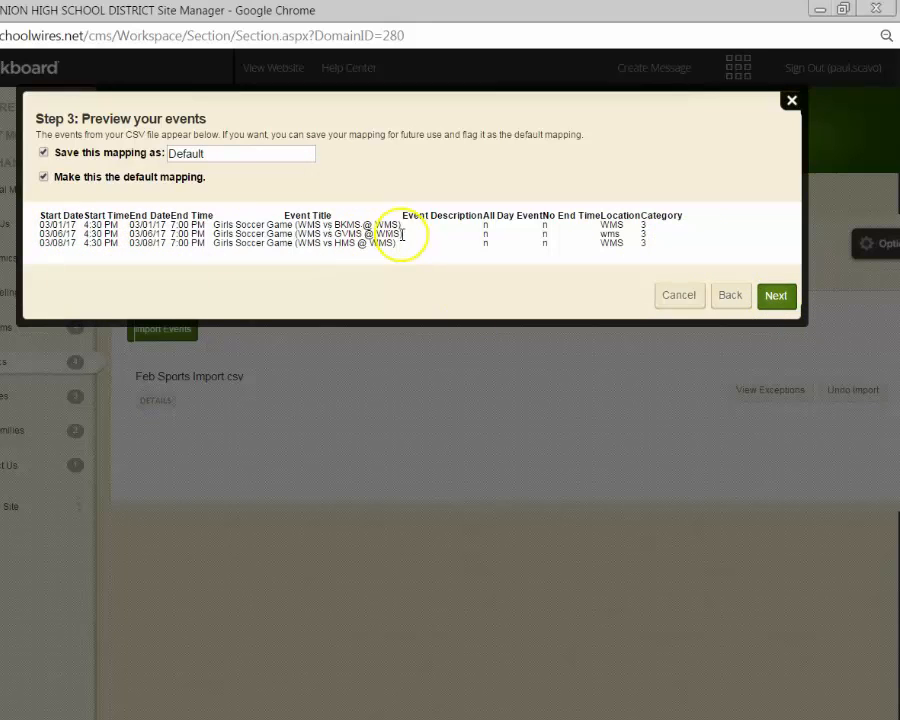
pyautogui.click(775, 296)
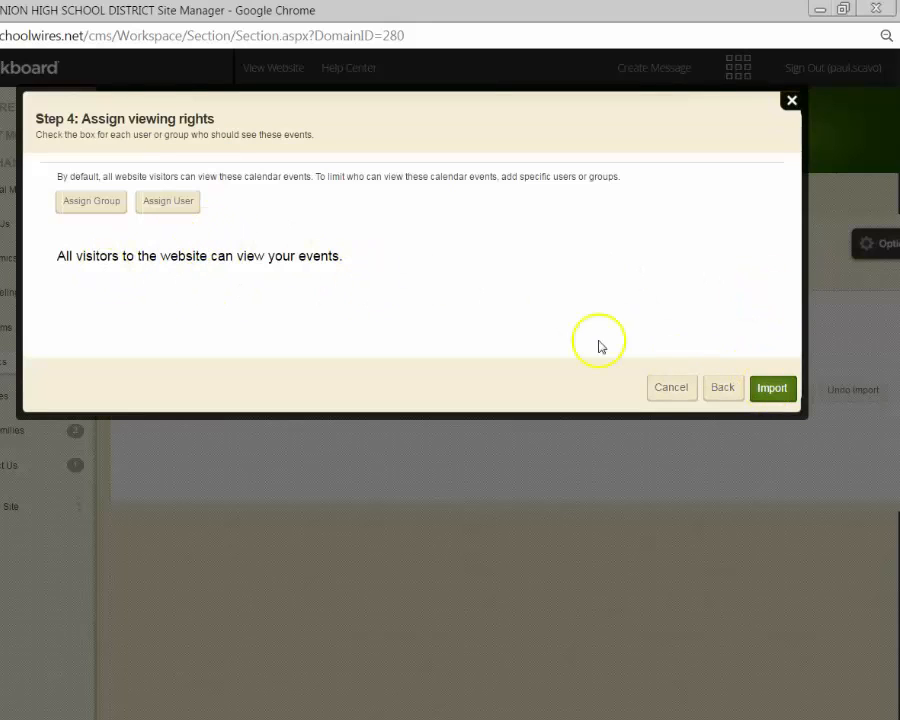
pyautogui.click(766, 392)
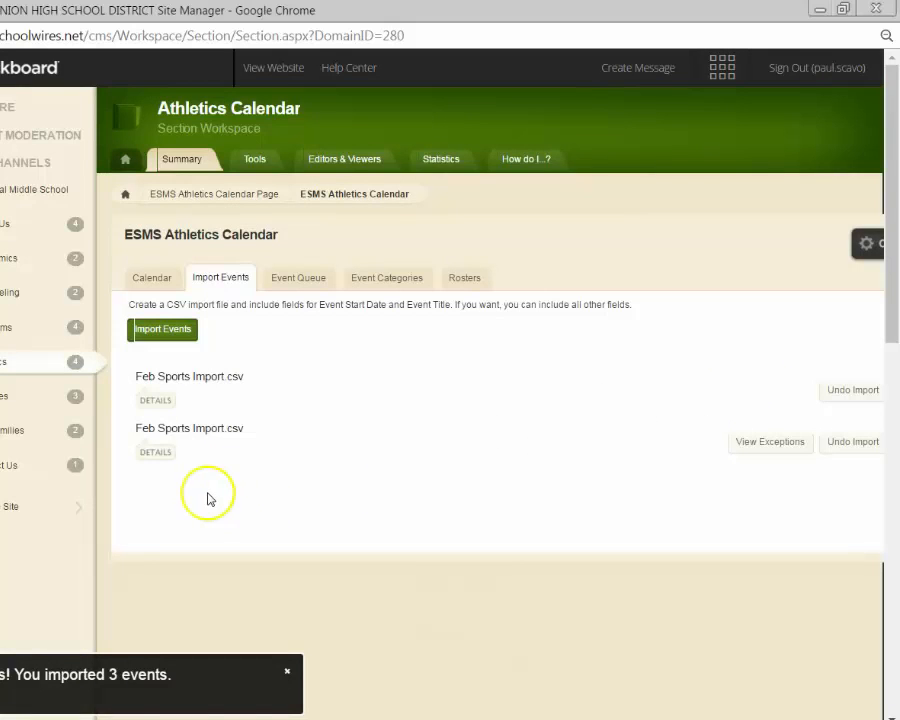
# - Display the March 2017 calendar month and check the details of the imported soccer games
pyautogui.click(153, 280)
pyautogui.scroll(-2, 310, 487)
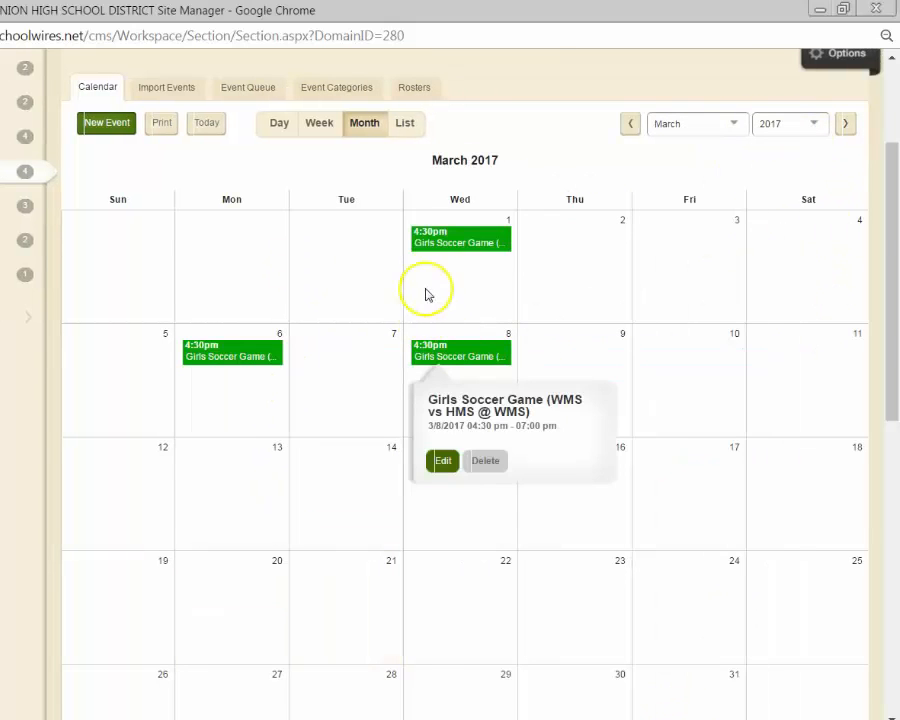
pyautogui.moveTo(440, 245)
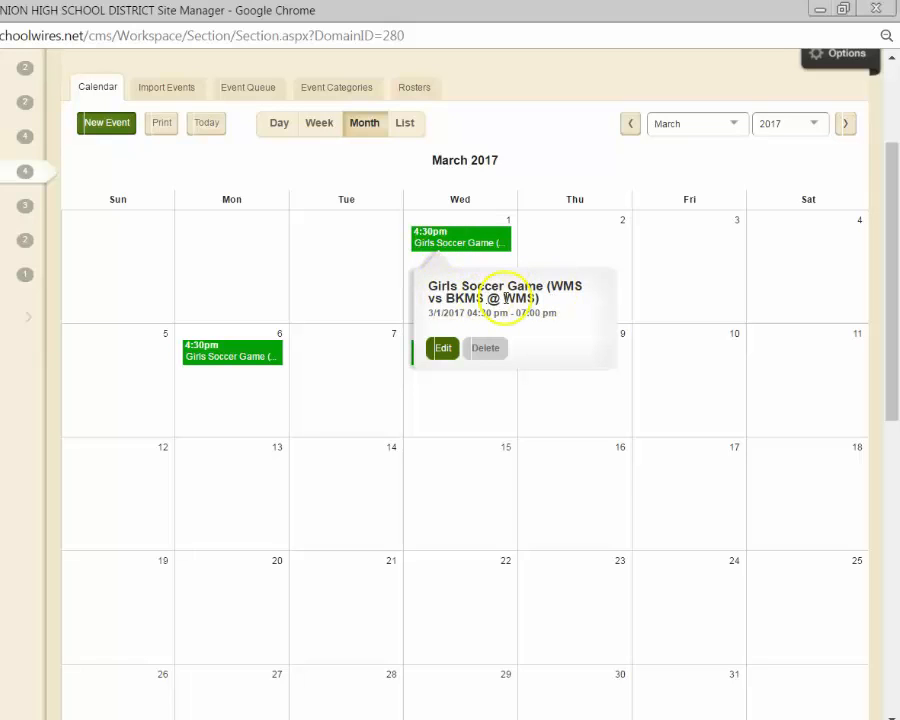
# - Check the details of the imported soccer games on March 6 and March 8, 2017
pyautogui.moveTo(214, 345)
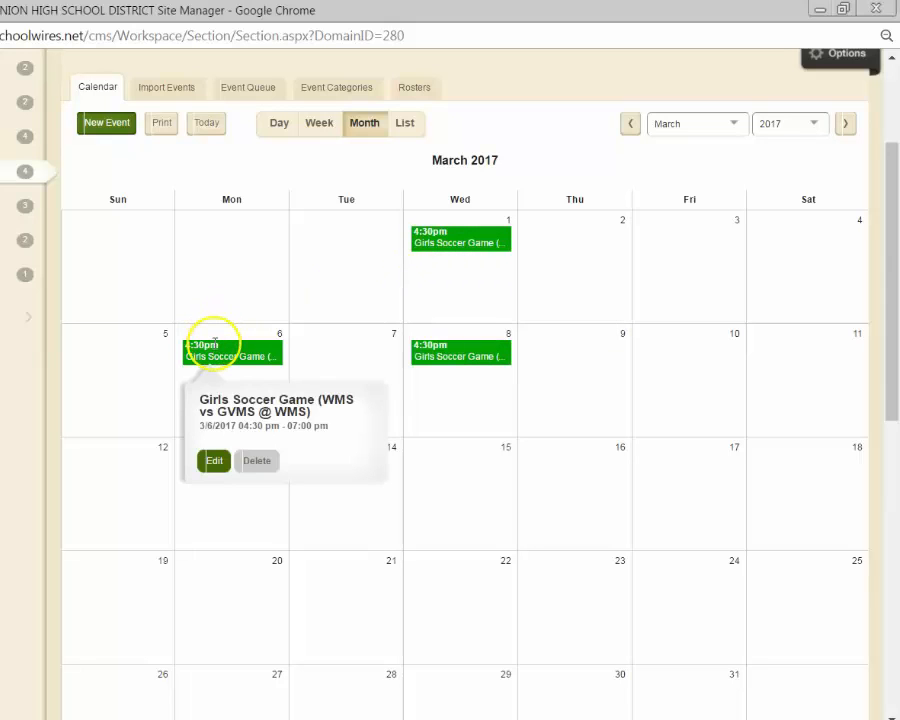
pyautogui.moveTo(442, 351)
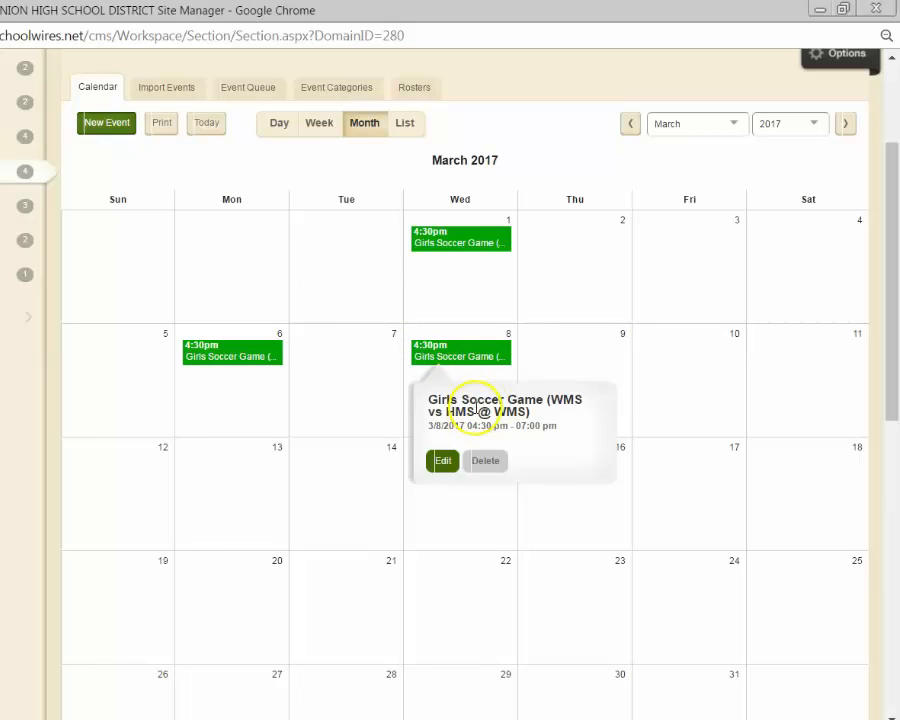
pyautogui.scroll(2, 404, 373)
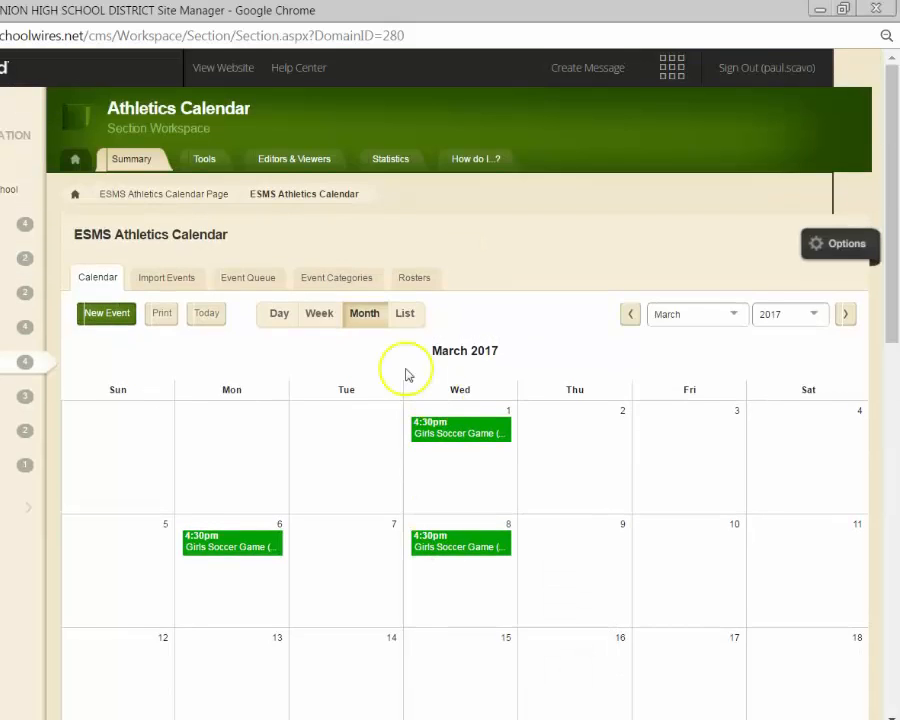
# - Open the Athletics Calendar's event imports in the Site Manager window in Chrome and undo the Feb Sports Import.csv import that has exceptions
pyautogui.click(168, 280)
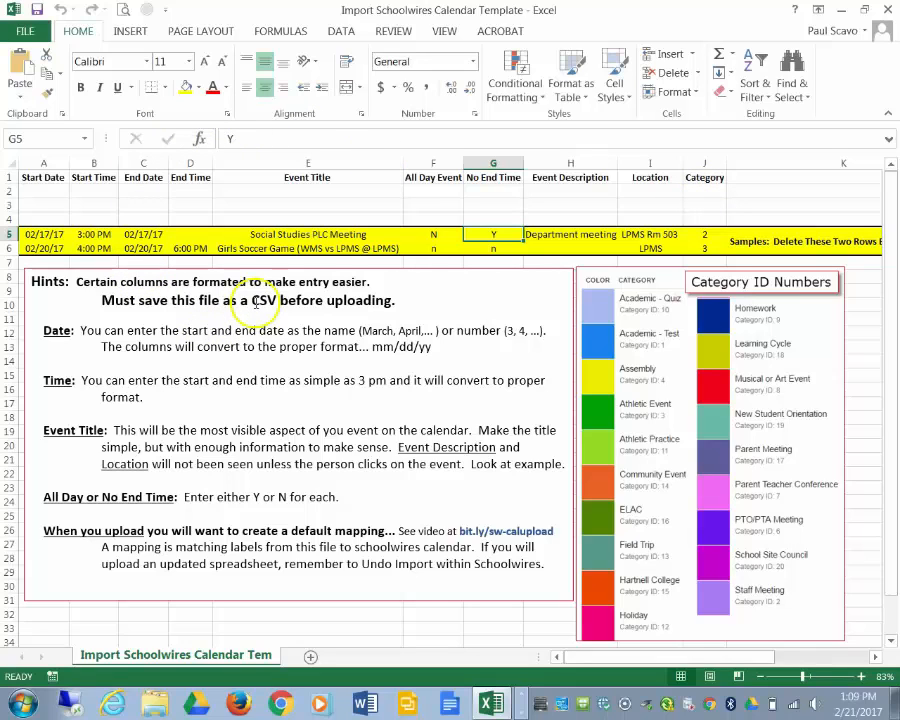
pyautogui.click(520, 700)
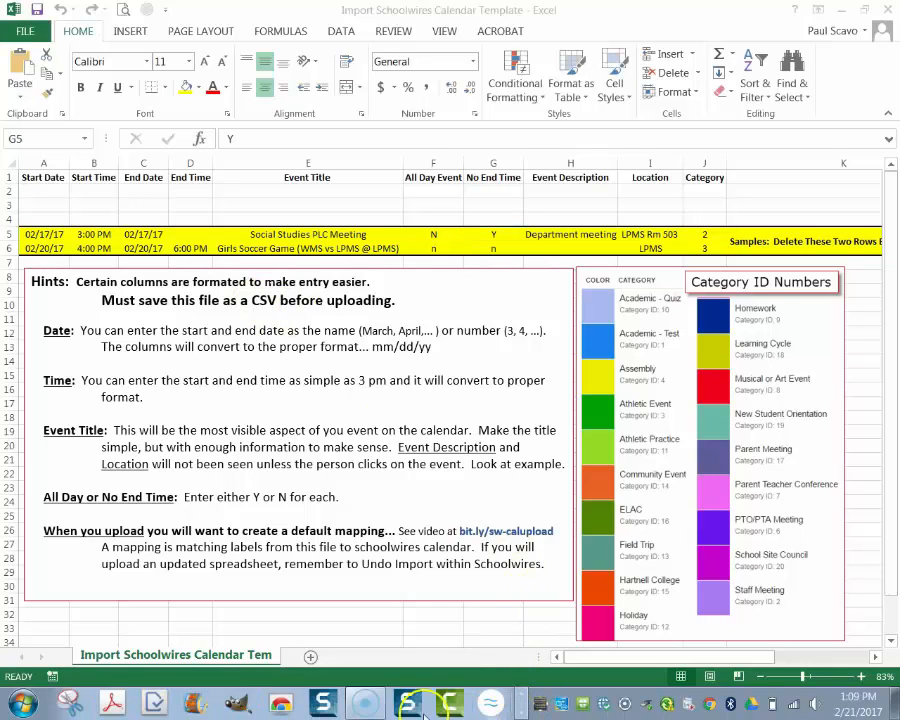
pyautogui.click(520, 704)
pyautogui.click(222, 703)
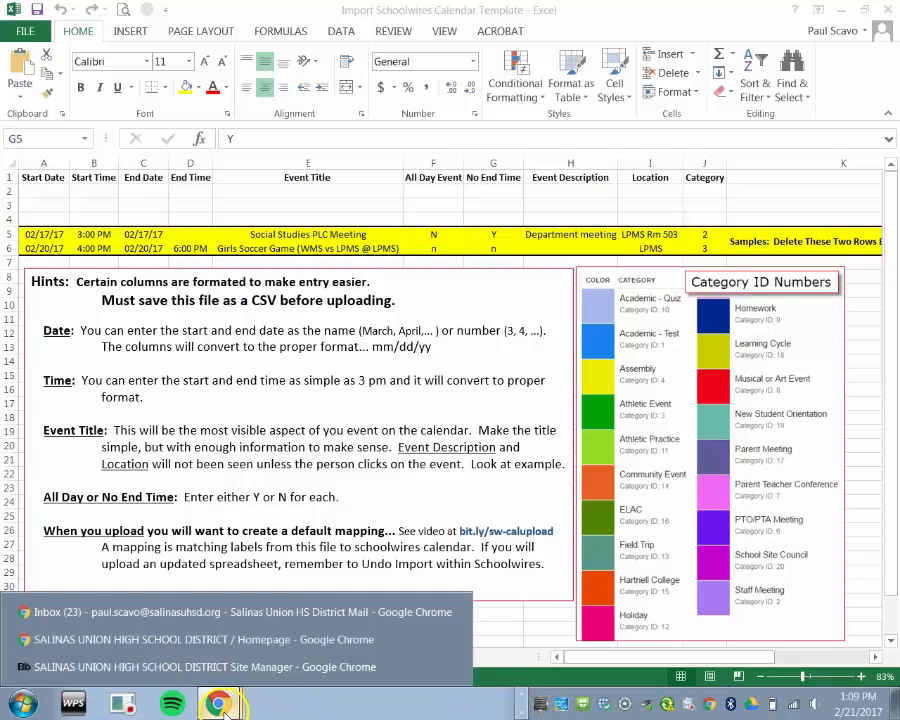
pyautogui.click(228, 666)
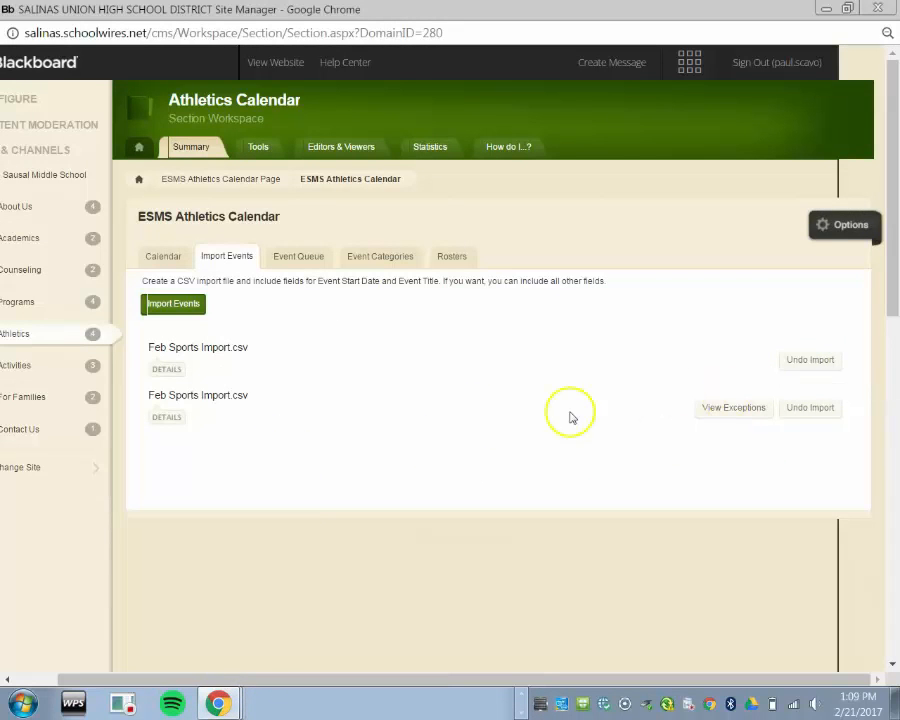
pyautogui.click(809, 410)
pyautogui.click(478, 325)
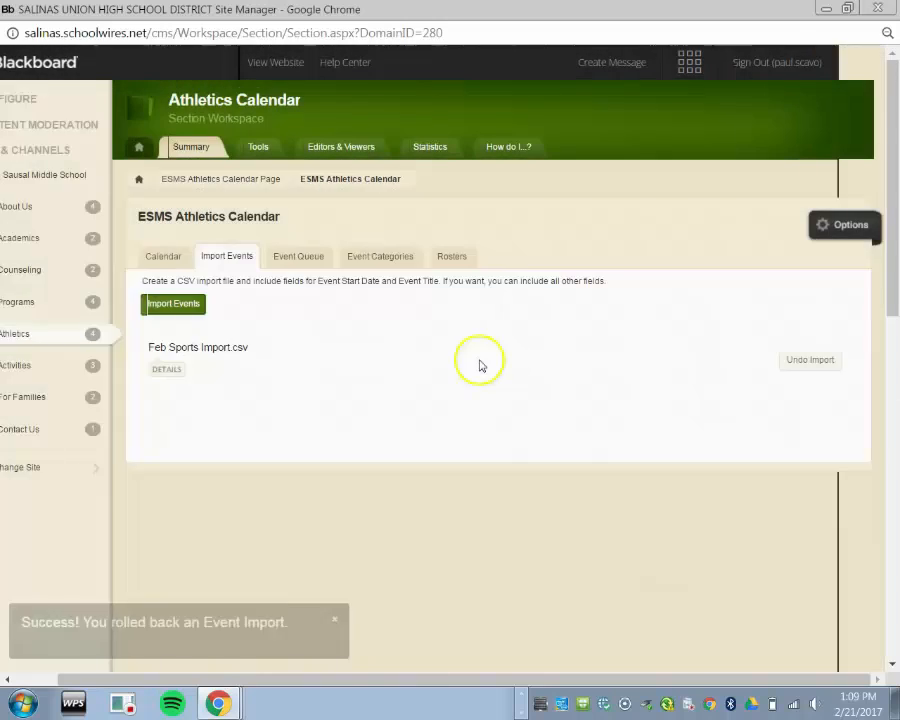